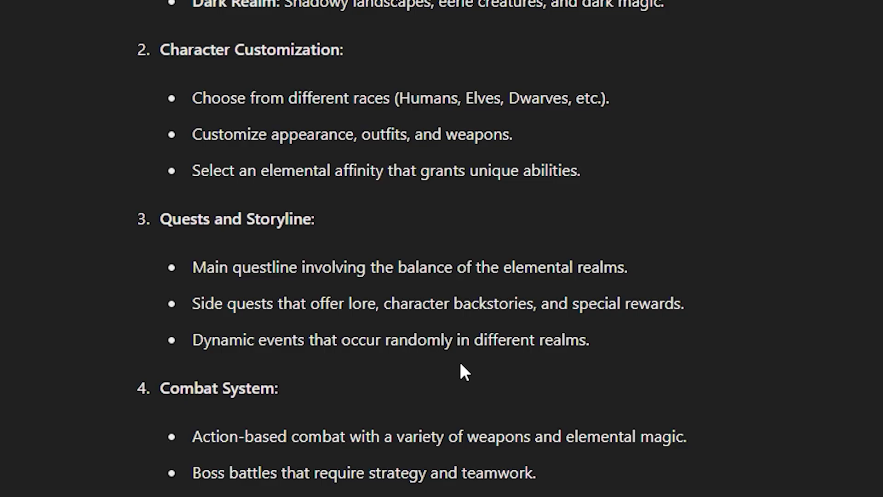
scroll(462, 359, down, 2)
scroll(465, 363, down, 5)
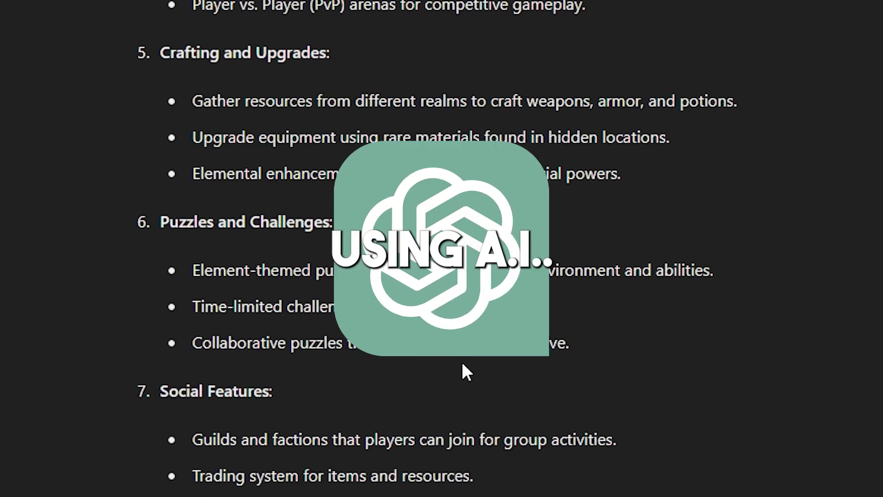
scroll(464, 363, down, 3)
scroll(467, 363, down, 5)
scroll(472, 366, up, 2)
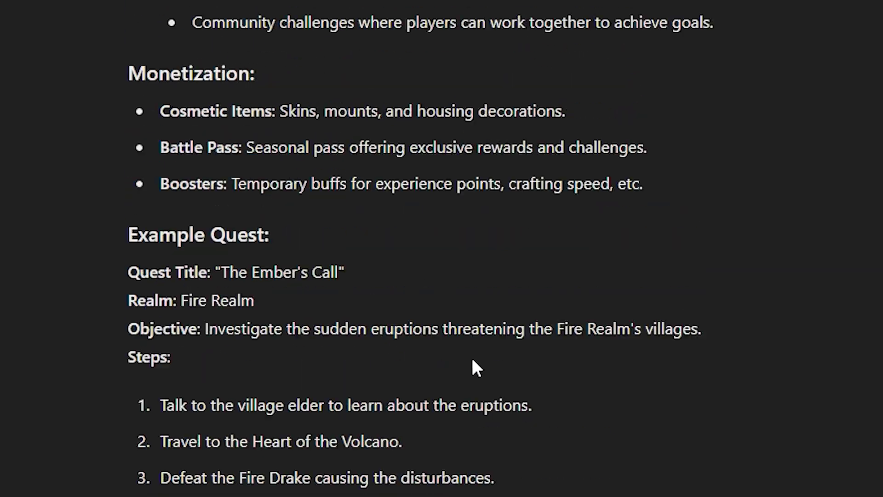
scroll(473, 365, up, 5)
scroll(474, 368, up, 4)
scroll(483, 366, up, 5)
scroll(494, 362, up, 5)
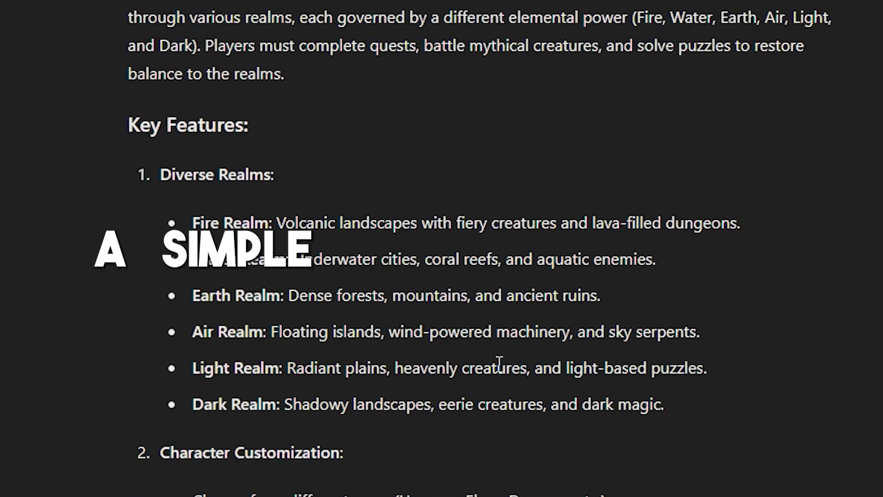
scroll(493, 362, up, 3)
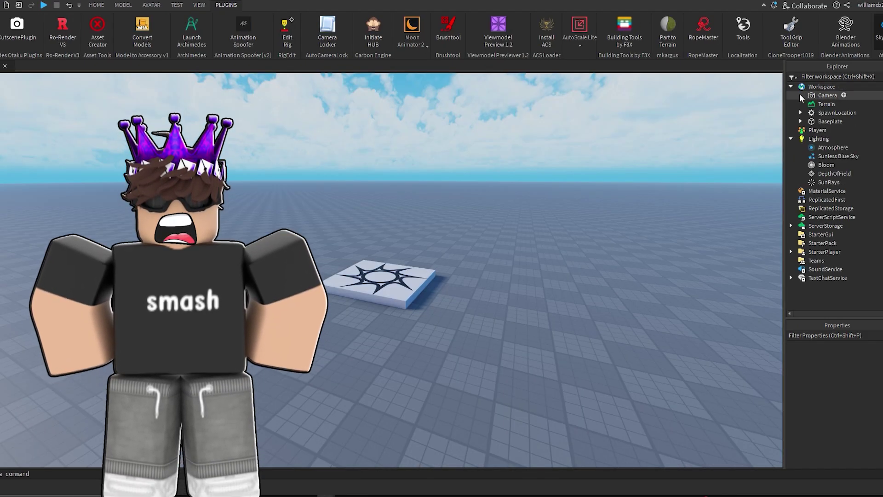
Select the baseplate and search the Toolbox for sword models
click(814, 122)
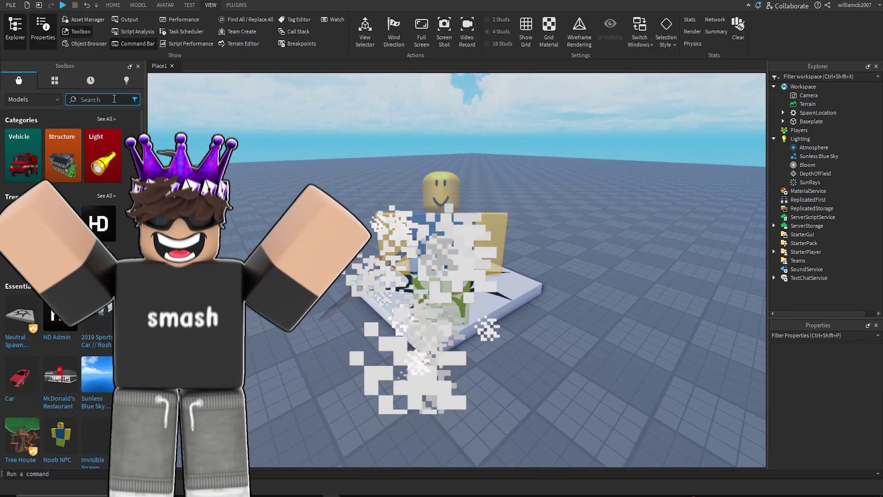
click(94, 99)
text(sword)
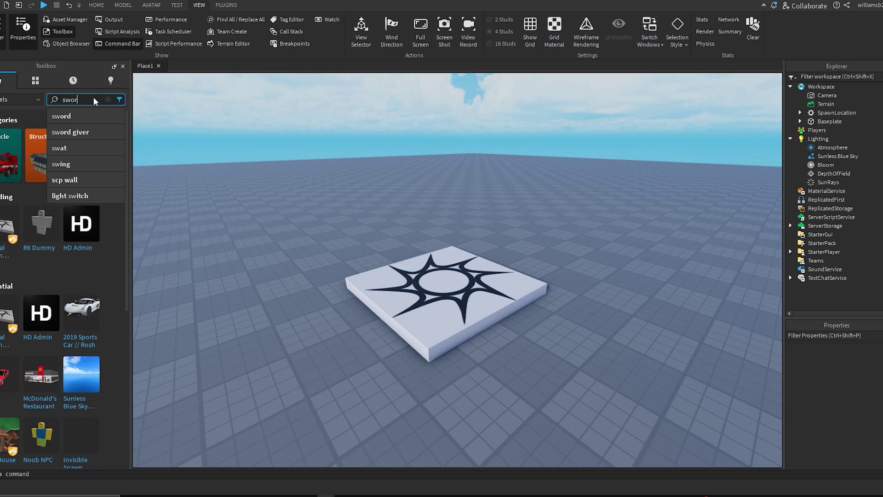
key(Return)
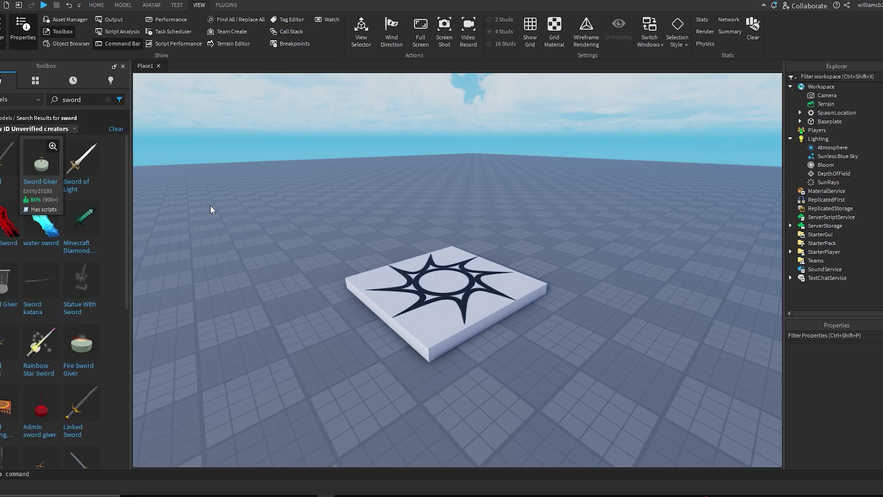
Close the Toolbox and tilt the view so the spawn pad sits higher
click(122, 66)
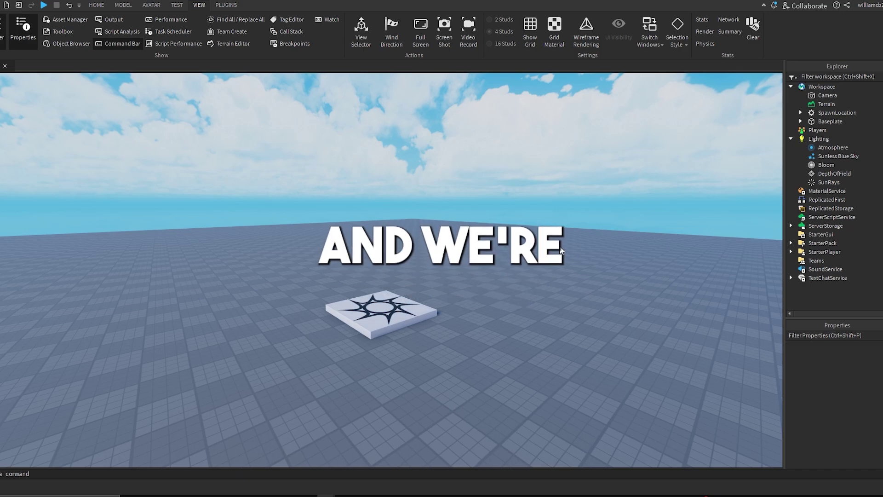
right_drag(583, 294, 464, 224)
right_drag(414, 312, 410, 382)
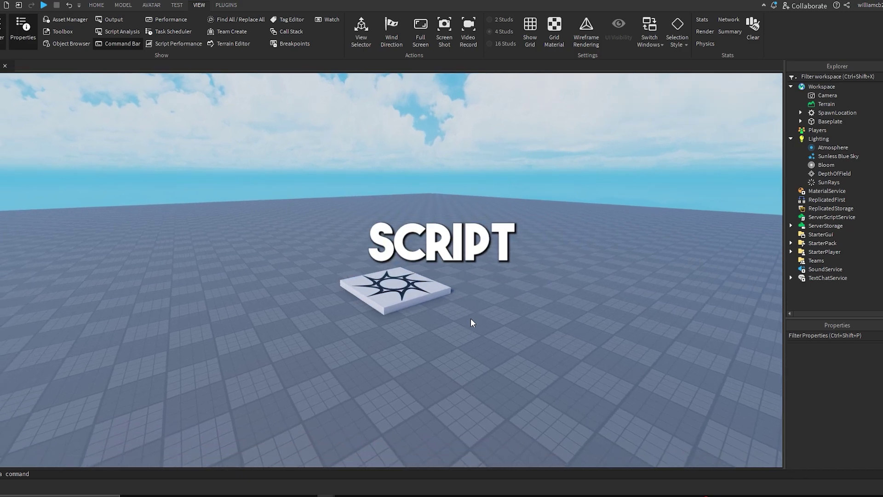
text(a )
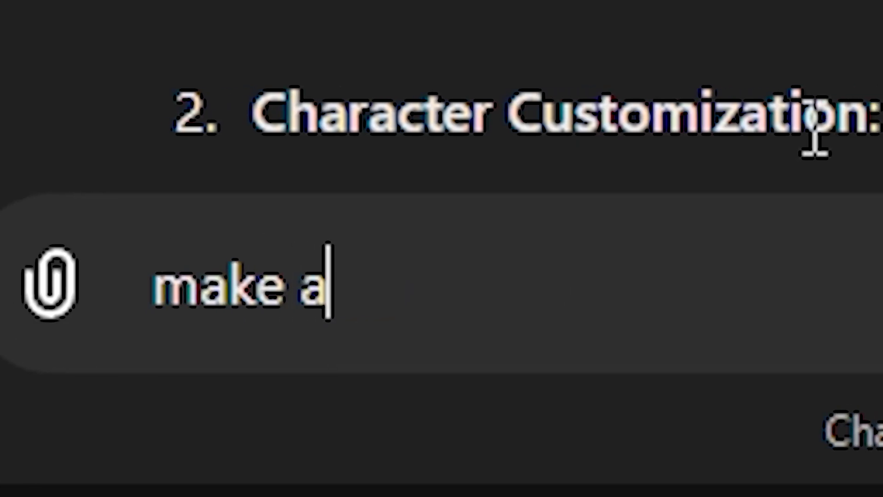
text(roblox)
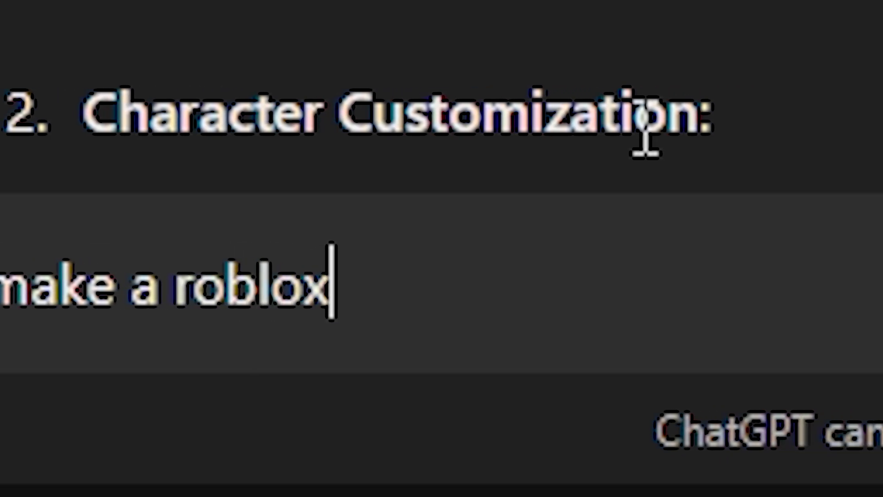
text( ragdoll s)
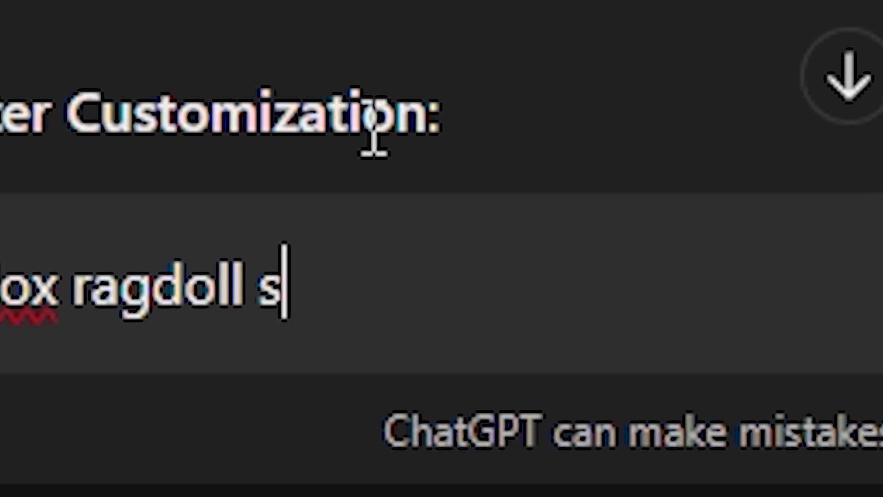
text(cript)
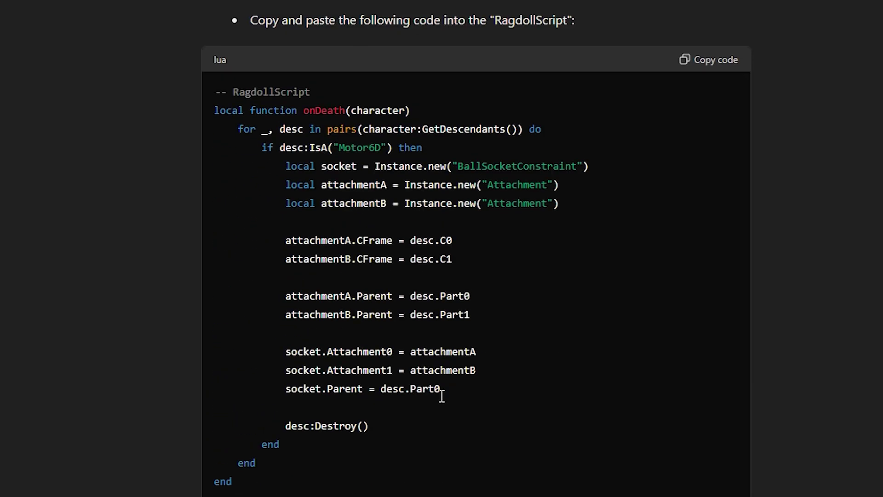
scroll(442, 397, up, 2)
Replace the new LocalScript's Hello world line with the copied ragdoll code
click(695, 235)
scroll(549, 292, up, 1)
scroll(419, 321, up, 2)
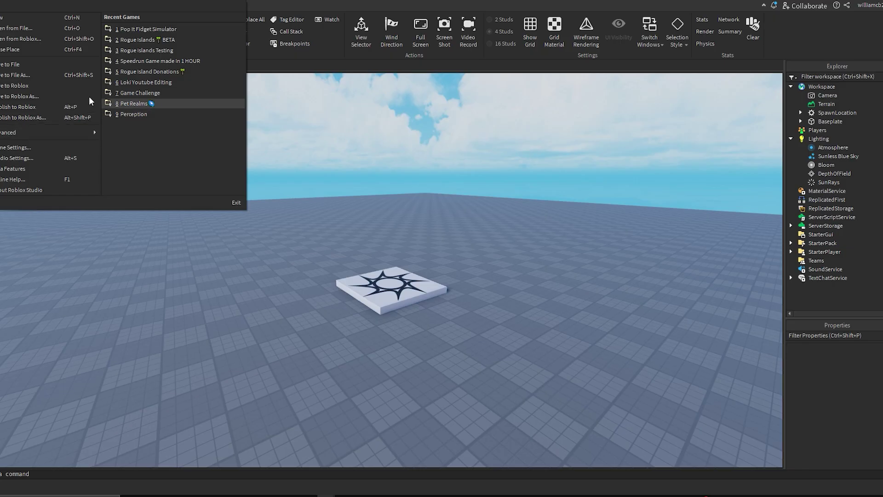
click(48, 108)
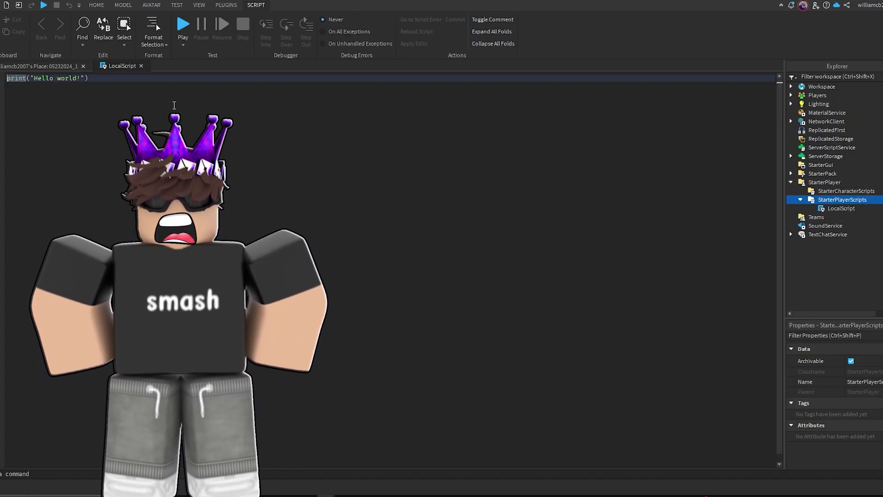
drag(88, 78, 2, 81)
key(ctrl+v)
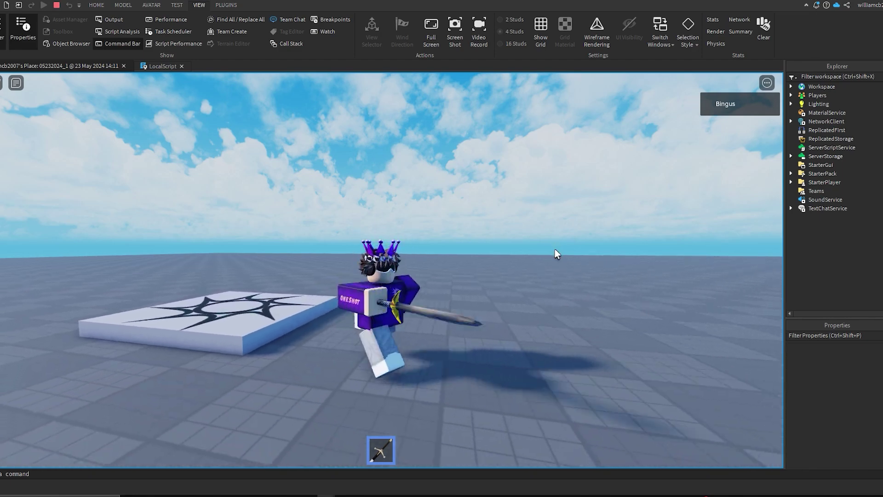
Reset the character from the in-game menu and show the Output log
key(Escape)
key(Escape)
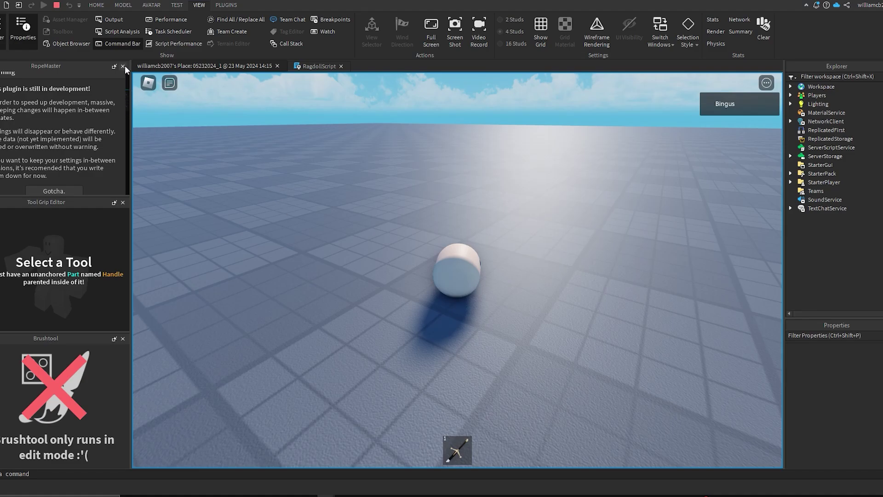
click(123, 65)
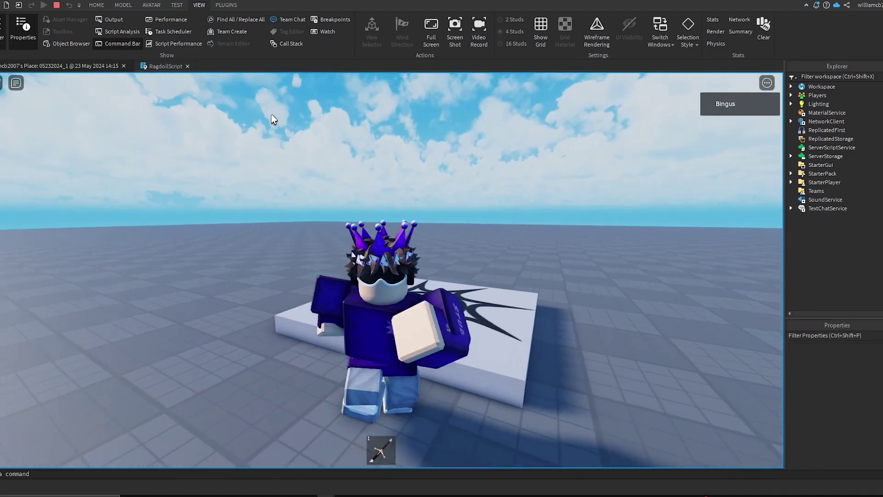
click(114, 19)
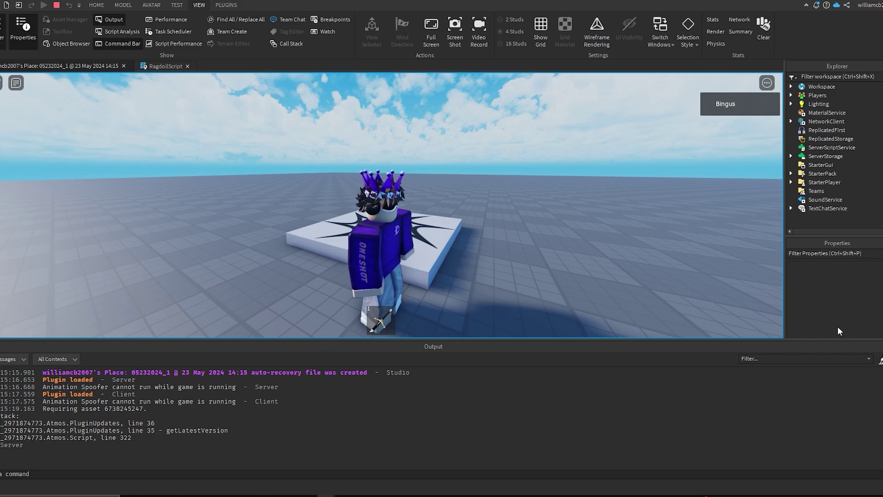
Hide the Output log and stop the playtest
click(114, 20)
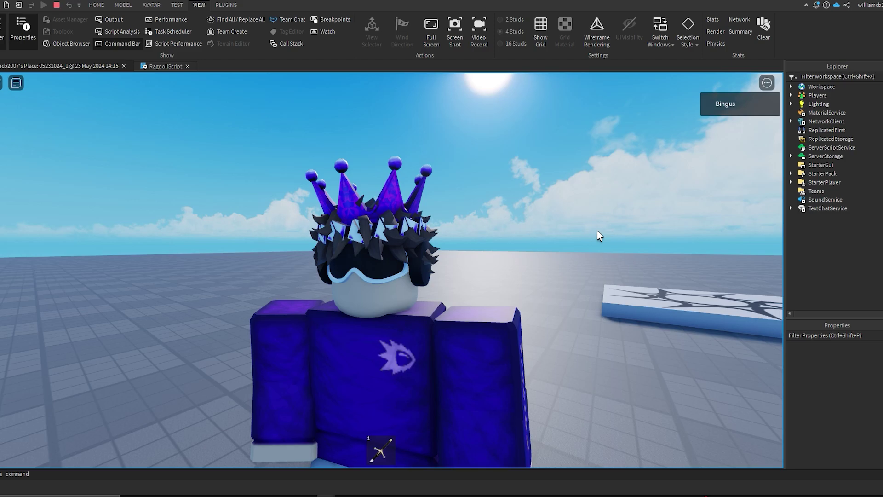
click(57, 5)
right_drag(451, 245, 633, 229)
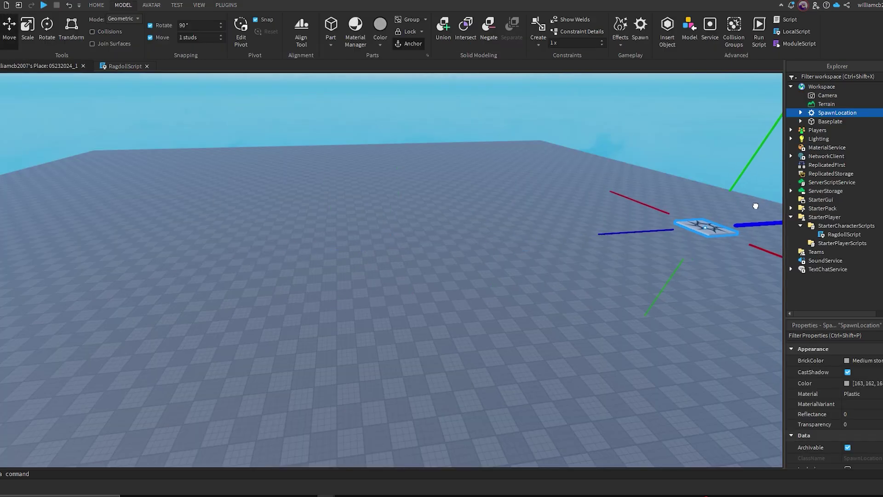
Focus on the SpawnLocation and duplicate it for extra spawn points
key(f)
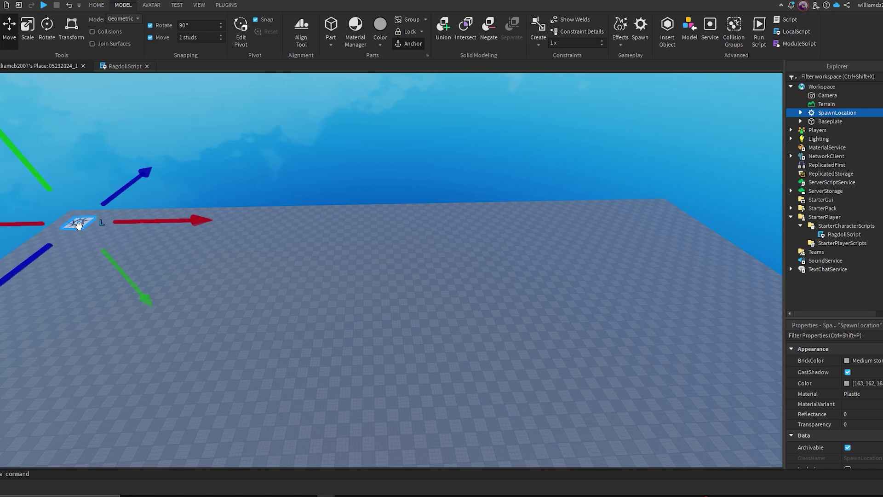
key(ctrl+d)
key(ctrl+d)
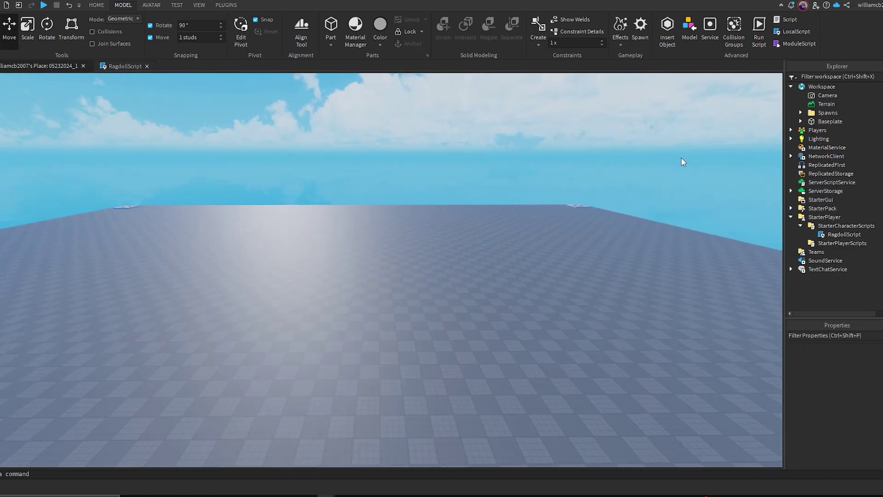
right_drag(681, 158, 671, 179)
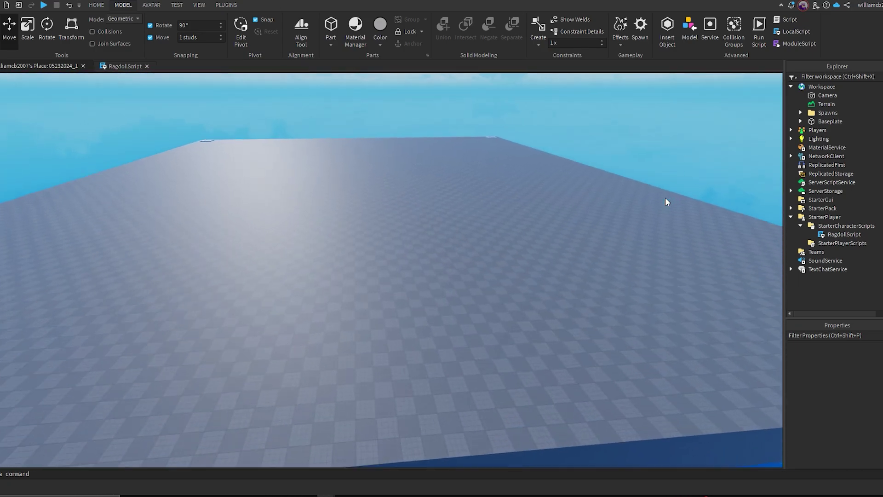
right_drag(671, 180, 666, 198)
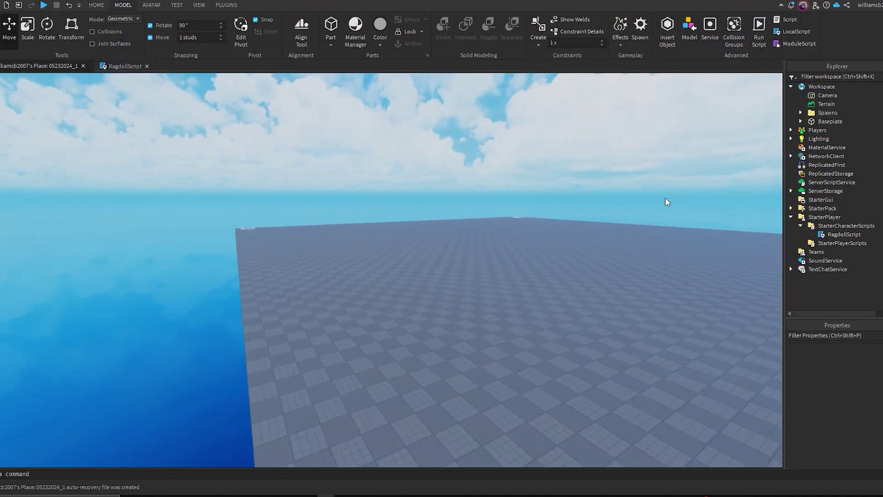
right_drag(666, 199, 636, 194)
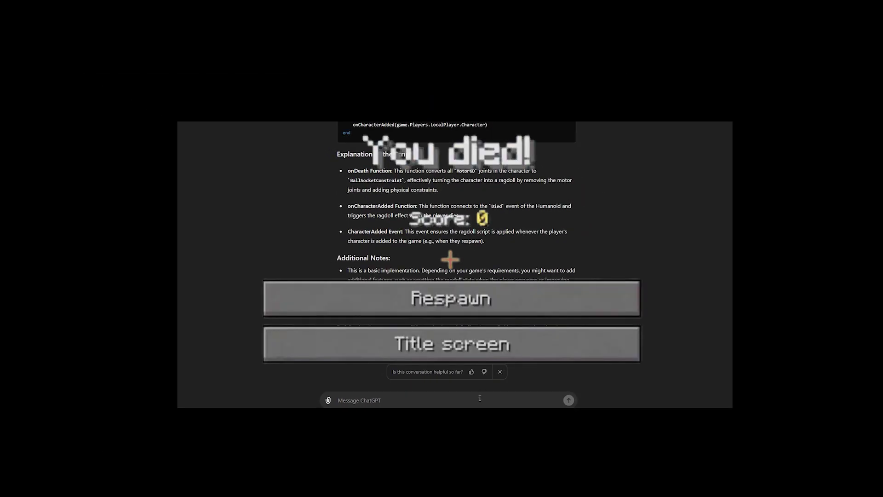
text(m)
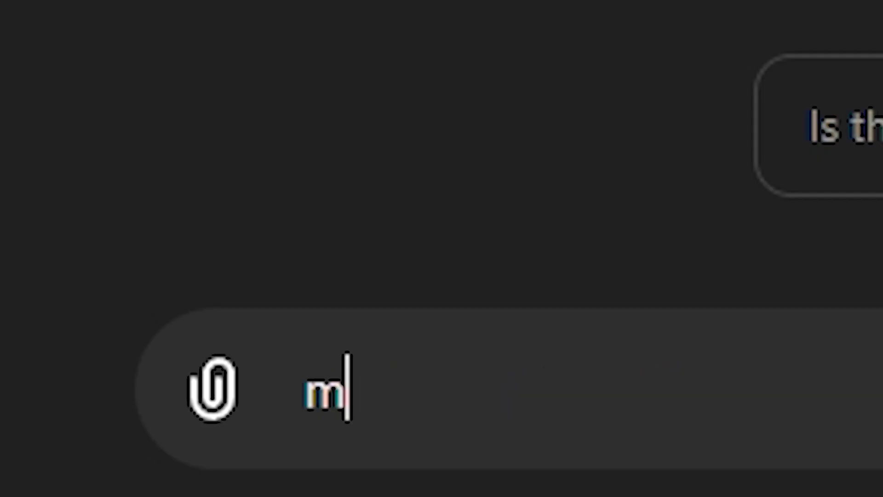
text(ake me a rob)
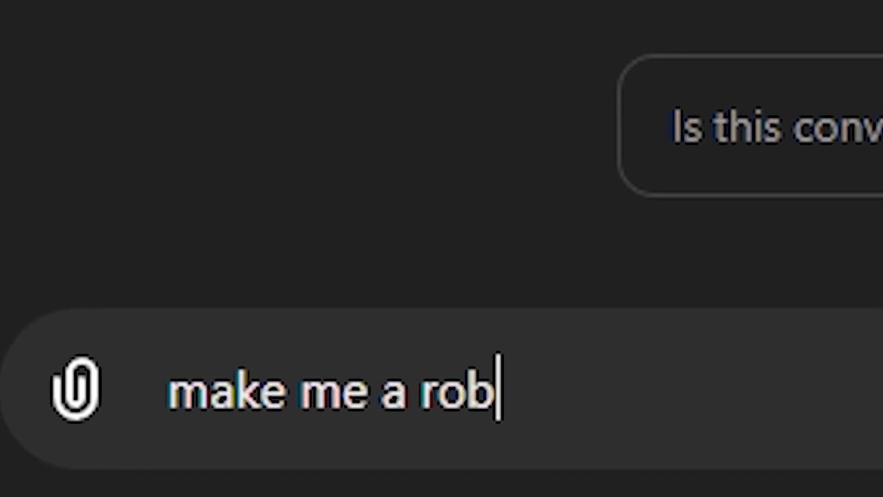
text( lead)
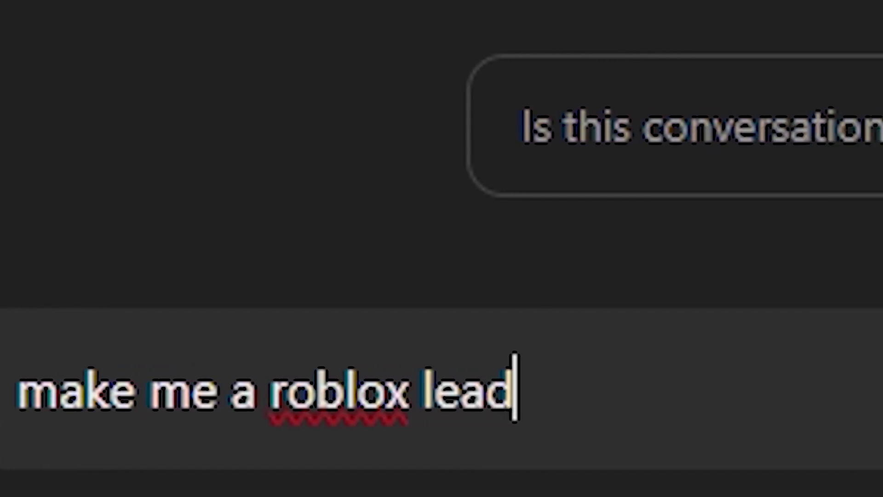
text(erstat)
text( for)
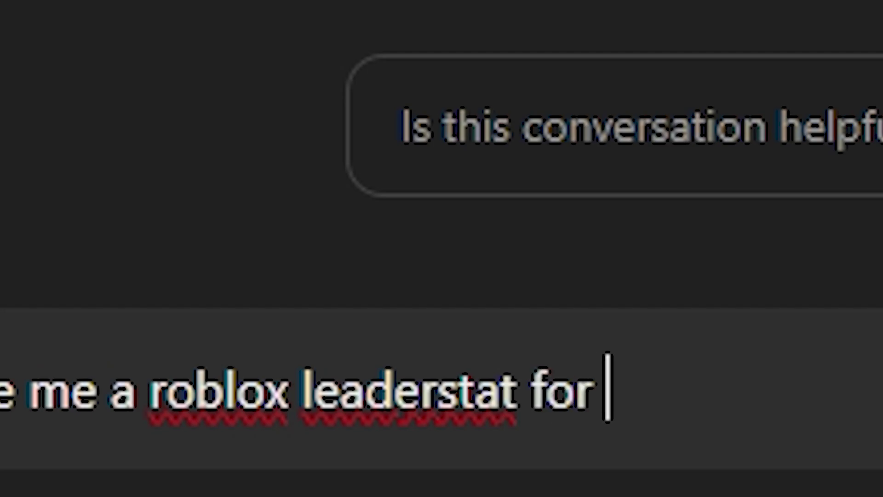
text(script)
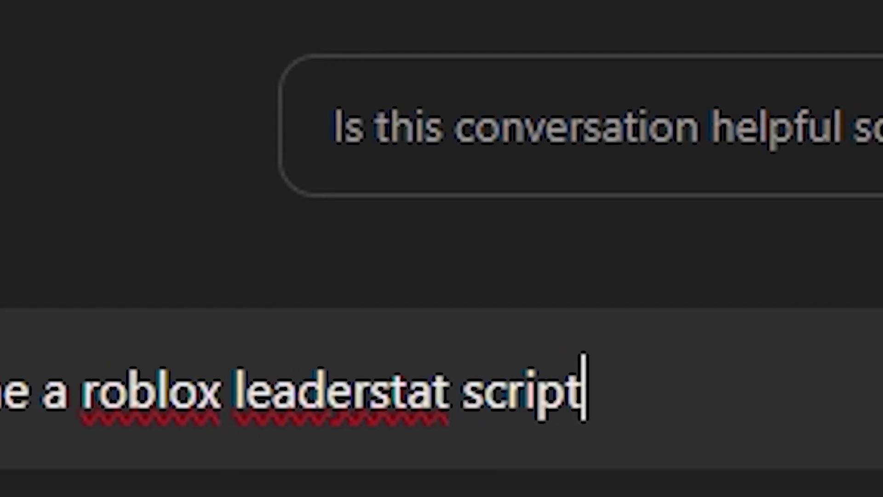
text( for e)
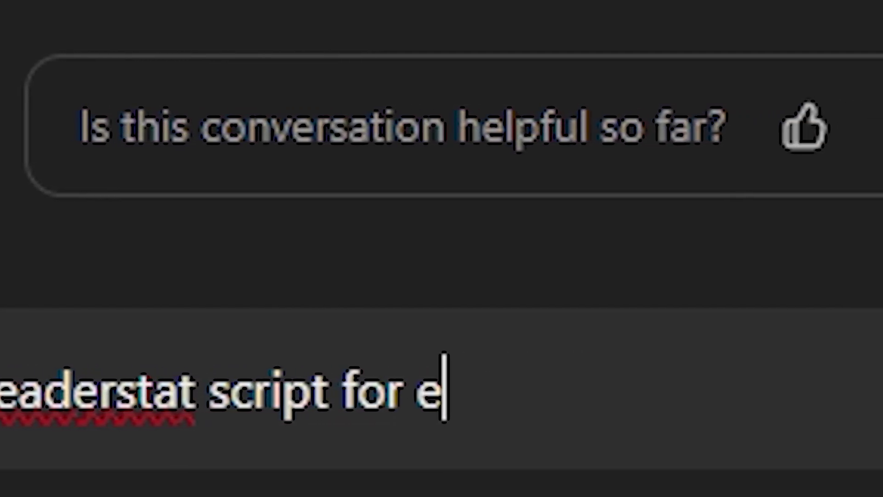
text(very kil)
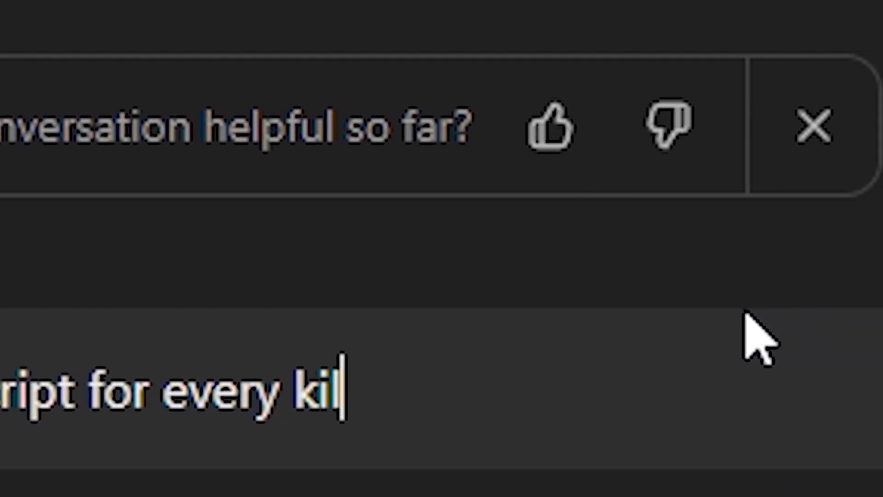
text(l you g)
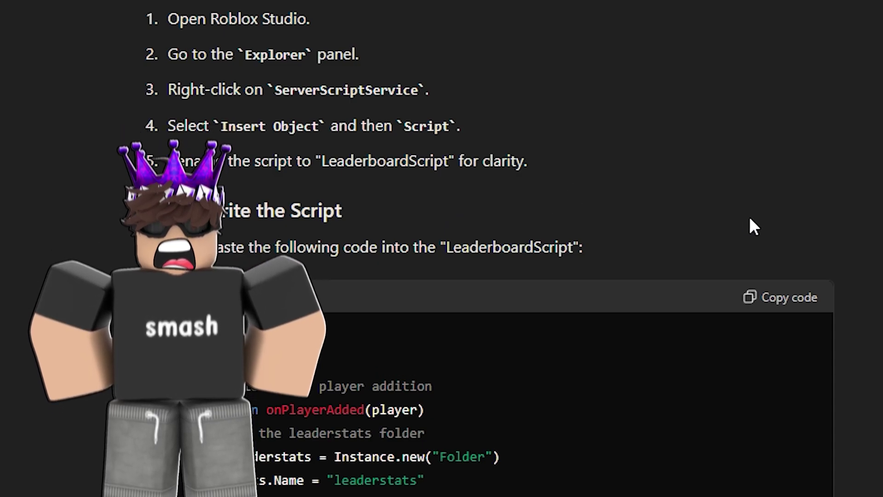
scroll(725, 234, up, 2)
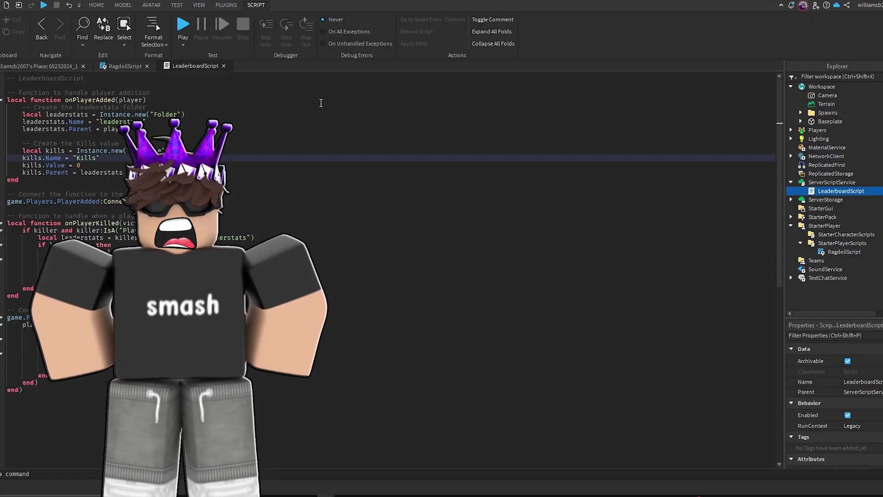
Run a two-player local test and fight Player2 with the sword to score a kill
click(41, 66)
click(177, 5)
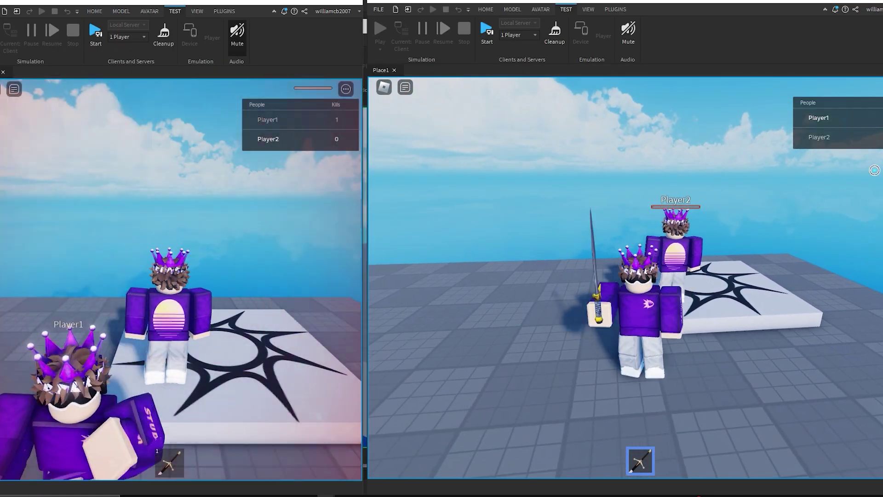
click(874, 170)
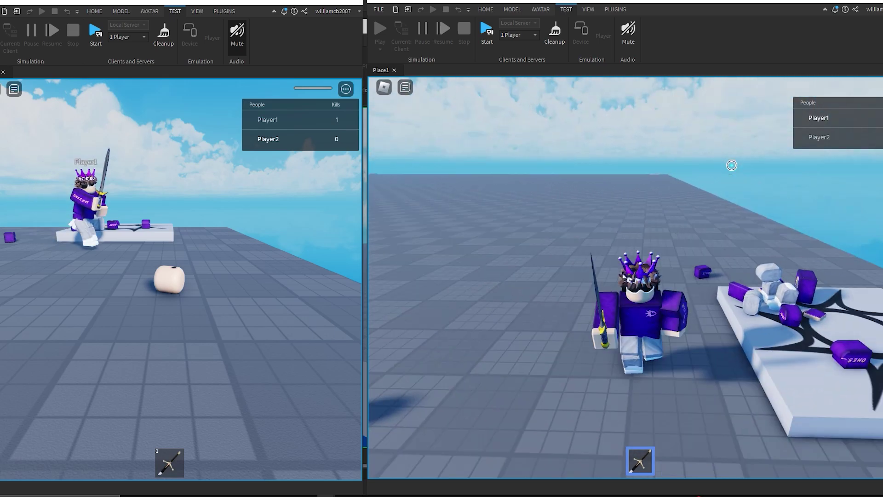
right_drag(813, 160, 720, 174)
scroll(730, 166, up, 5)
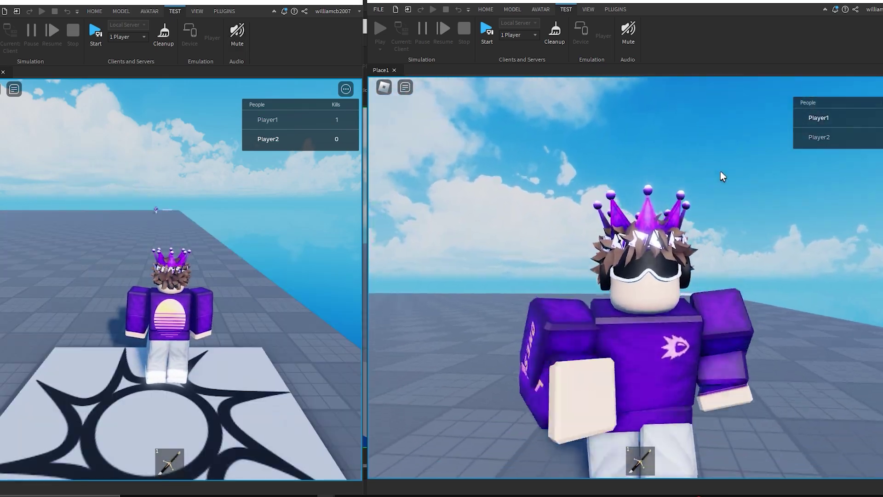
key(w)
key(s)
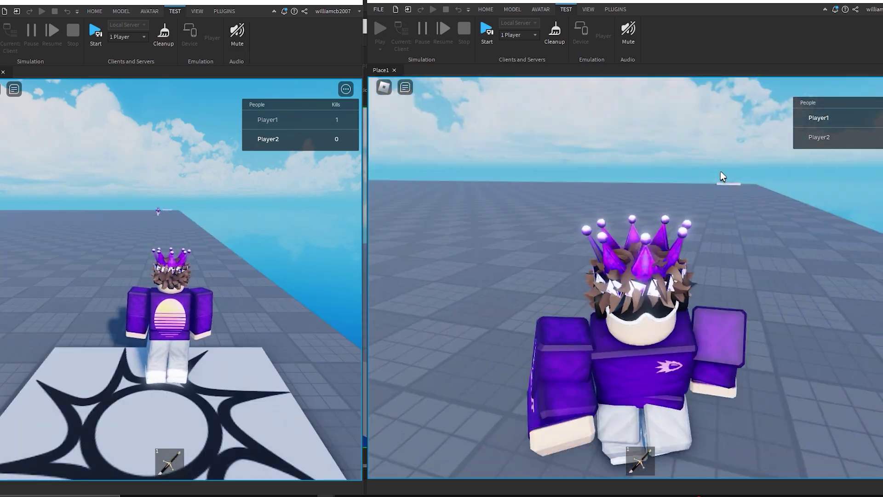
right_drag(720, 176, 738, 233)
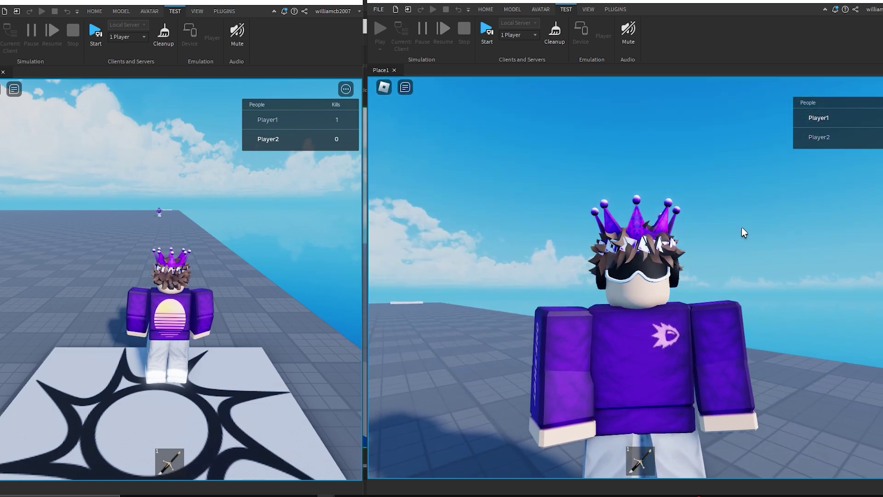
click(742, 228)
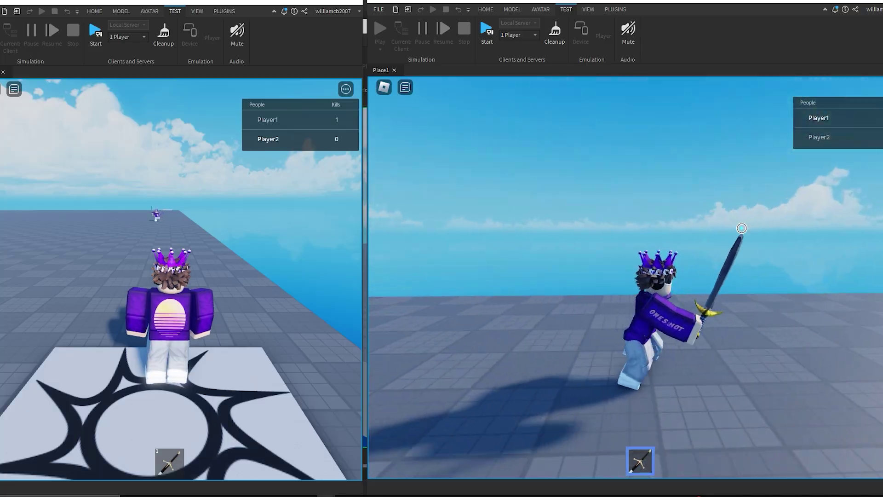
key(s)
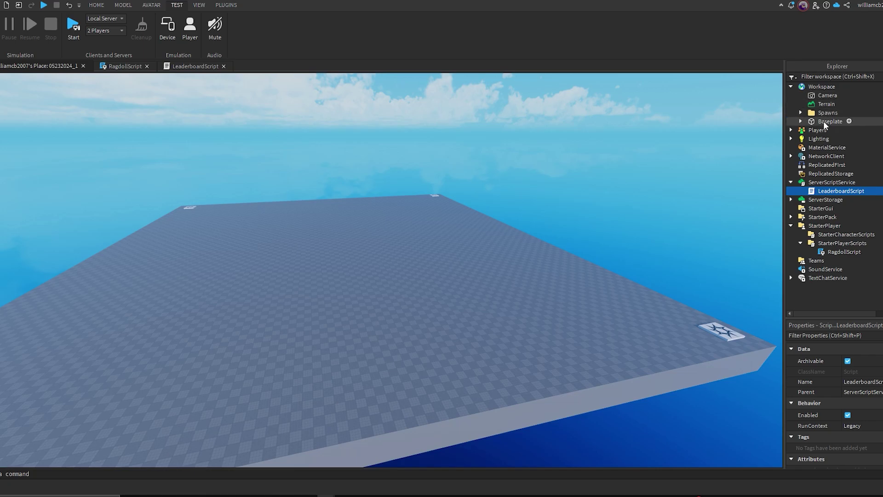
Set the Baseplate's Color property to green in the colour picker
click(827, 120)
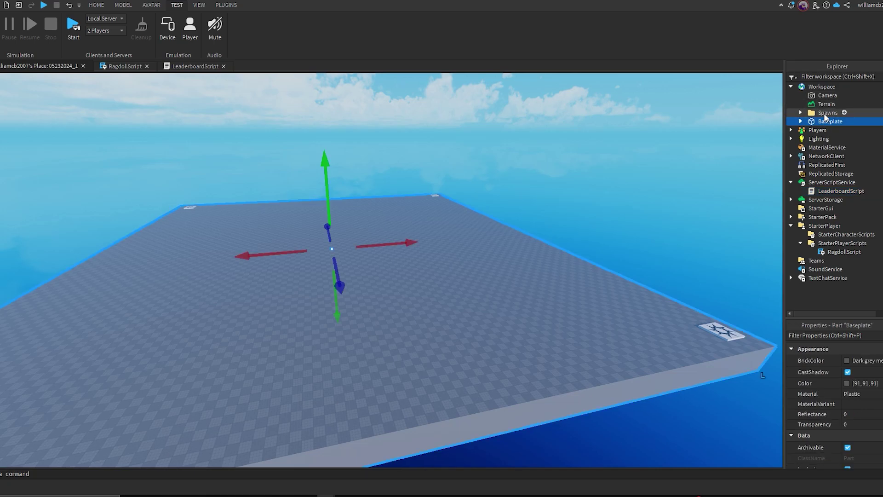
click(860, 383)
click(509, 191)
click(504, 331)
click(673, 274)
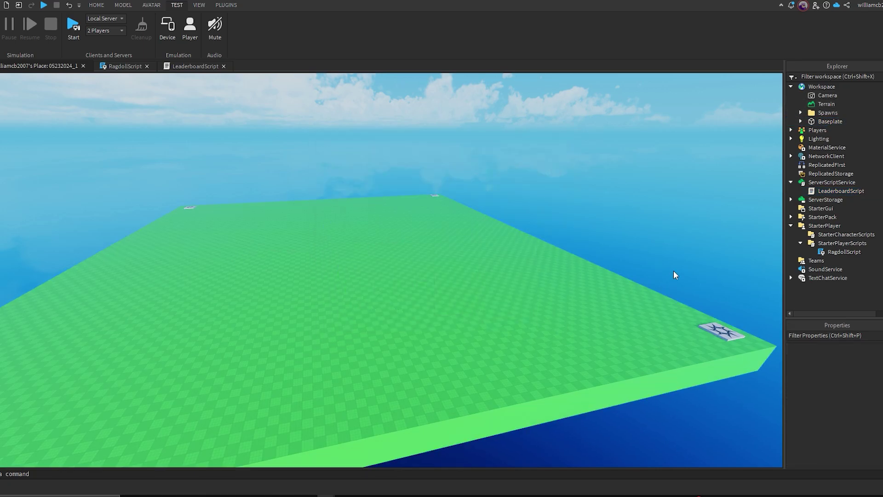
right_drag(675, 275, 617, 337)
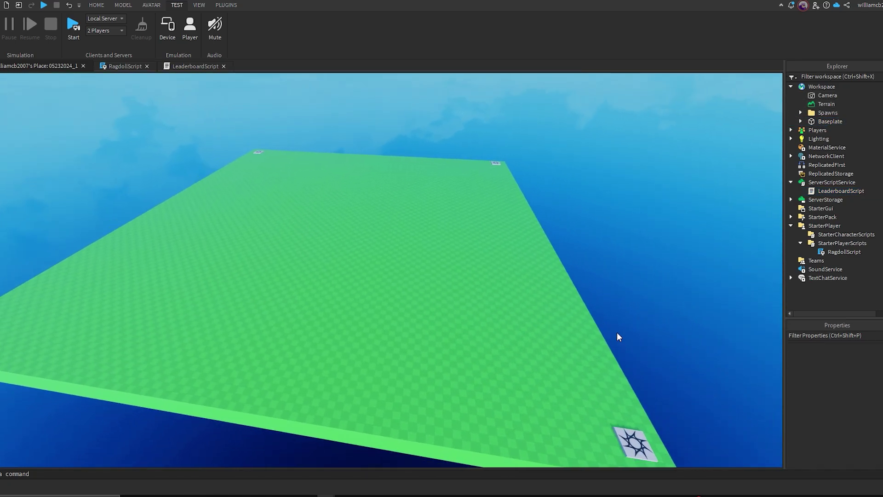
right_drag(618, 337, 638, 235)
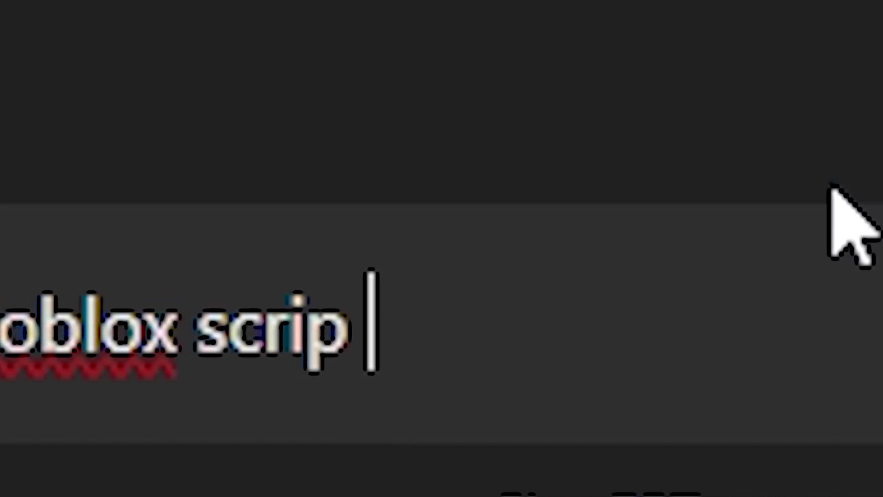
text(so i)
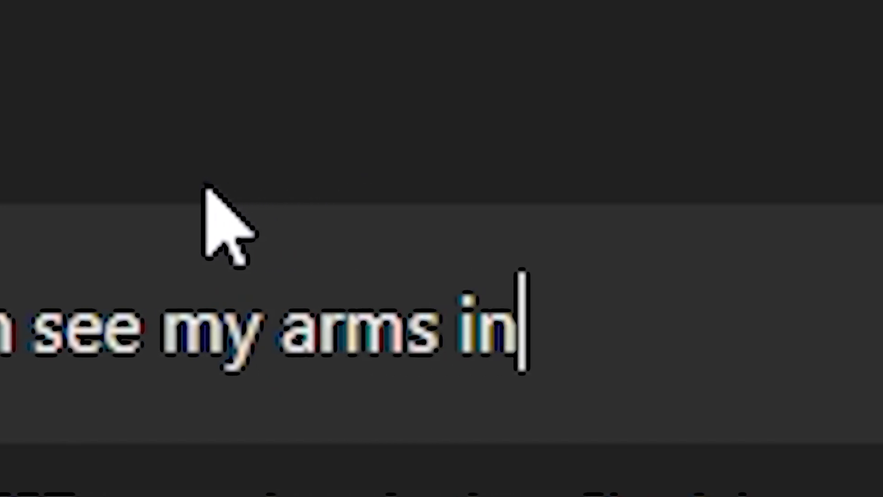
text(person)
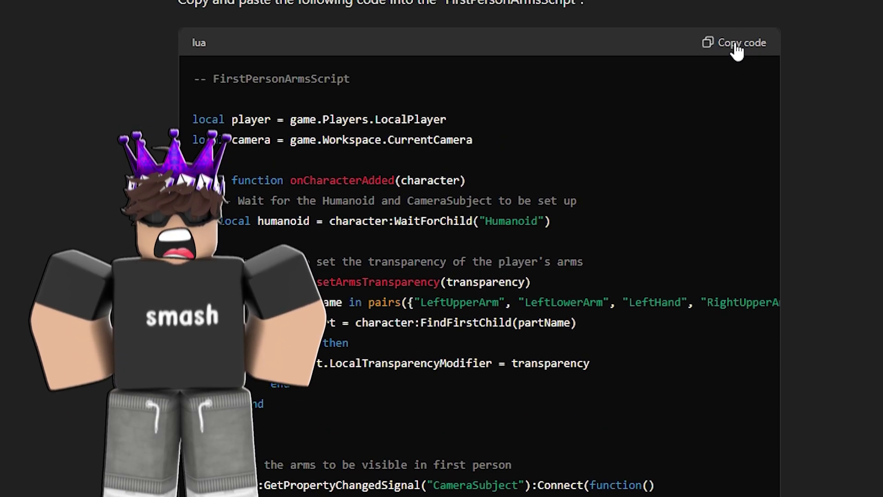
Copy the FirstPersonArmsScript code from ChatGPT's answer
click(734, 44)
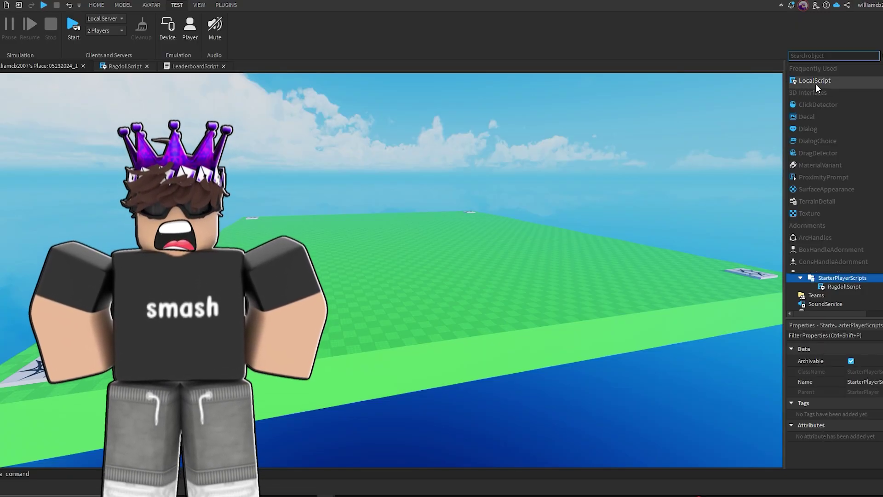
Insert a LocalScript and replace its placeholder with the first-person arms code
click(816, 83)
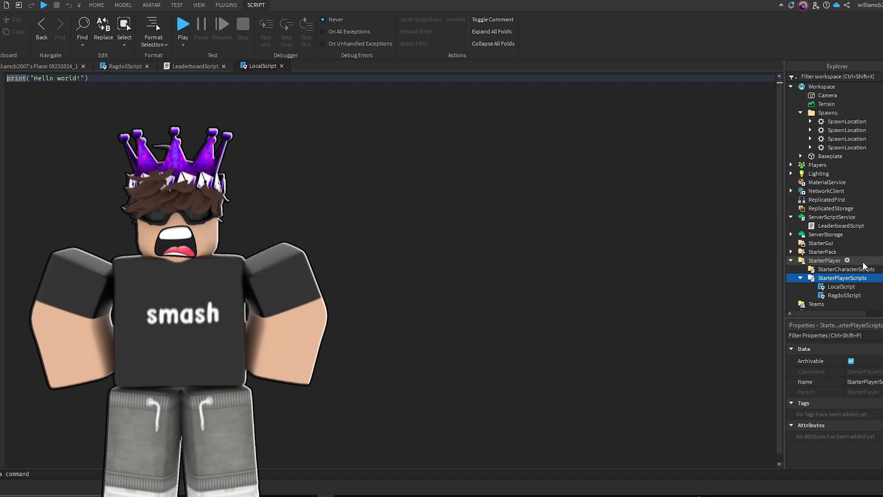
key(ctrl+a)
text(-- FirstPersonArmsScript  local player = game.Players.LocalPlayer local camera = game.Workspace.CurrentCamera  local function onCharacterAdded(character)     -- Wait for the Humanoid and CameraSubject to be set up     local humanoid = character:WaitForChild("Humanoid")      -- Function to set the transparency of the player's arms     local function setArmsTransparency(transparency)         for _, partName in pairs({"LeftUpperArm", "LeftLowerArm", "LeftHand", "RightUpperArm", "RightLowerArm", "RightHand"}) do             local part = character:FindFirstChild(partName)             if part then                 part.LocalTransparencyModifier = transparency             end         end     end      -- Set the arms to be visible in first person     camera:GetPropertyChangedSignal("CameraSubject"):Connect(function()         if camera.CameraSubject == humanoid then             setArmsTransparency(0)         else             setArmsTransparency(1)         end     end)      -- Initial check to set transparency based on the current CameraSubject     if camera.CameraSubject == humanoid then         setArmsTransparency(0)     else         setArmsTransparency(1)     end end  -- Connect the function to the CharacterAdded event player.CharacterAdded:Connect(onCharacterAdded)  -- If the character is already loaded if player.Character then     onCharacterAdded(player.Character) end)
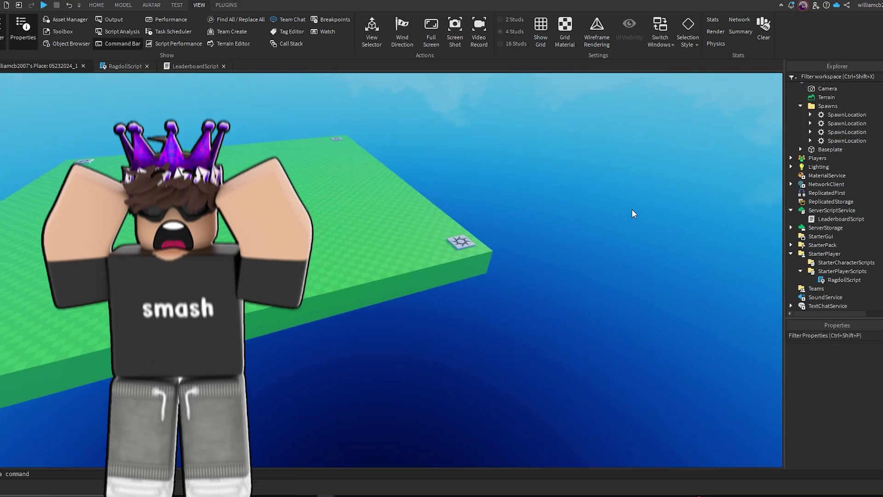
key(w)
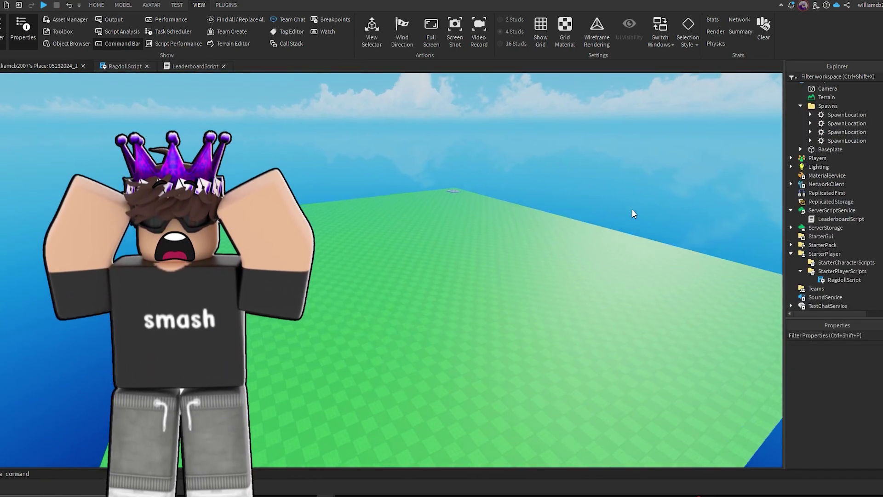
key(w)
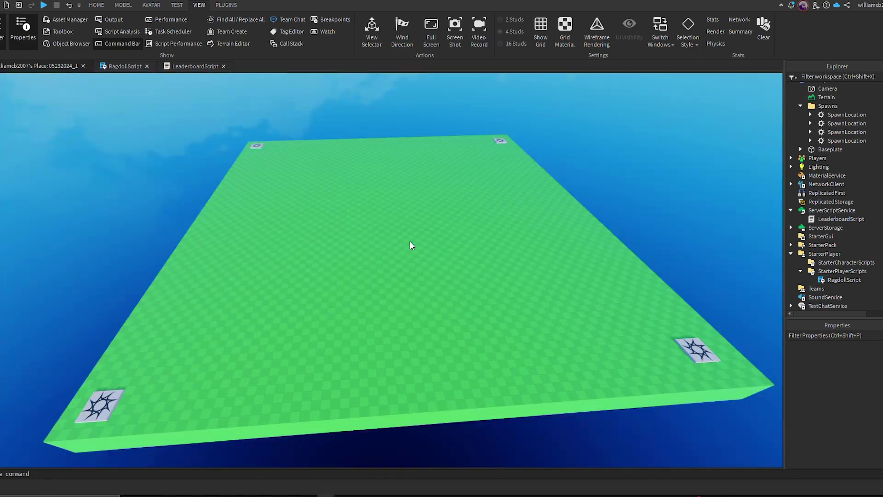
key(w)
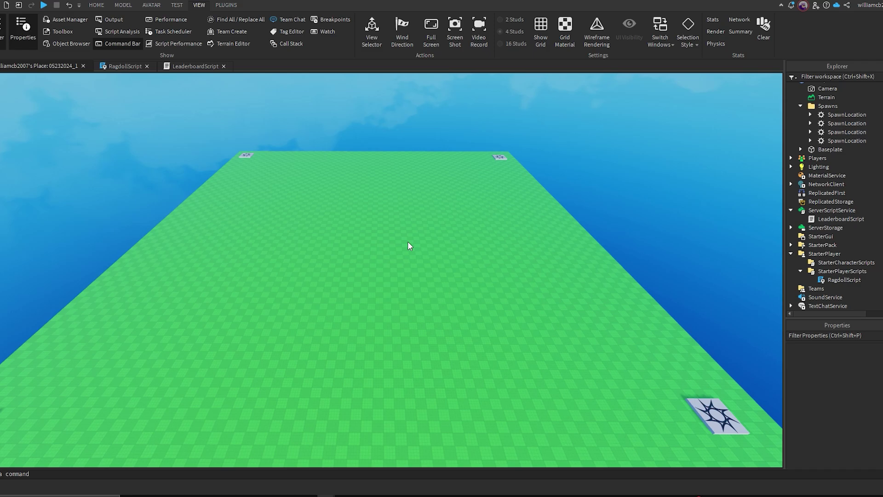
key(s)
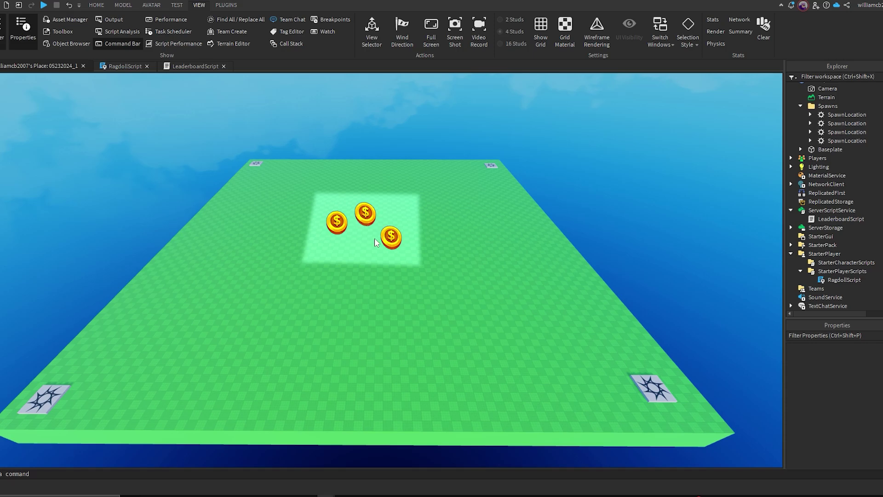
Orbit the view around the green baseplate
right_drag(619, 195, 620, 195)
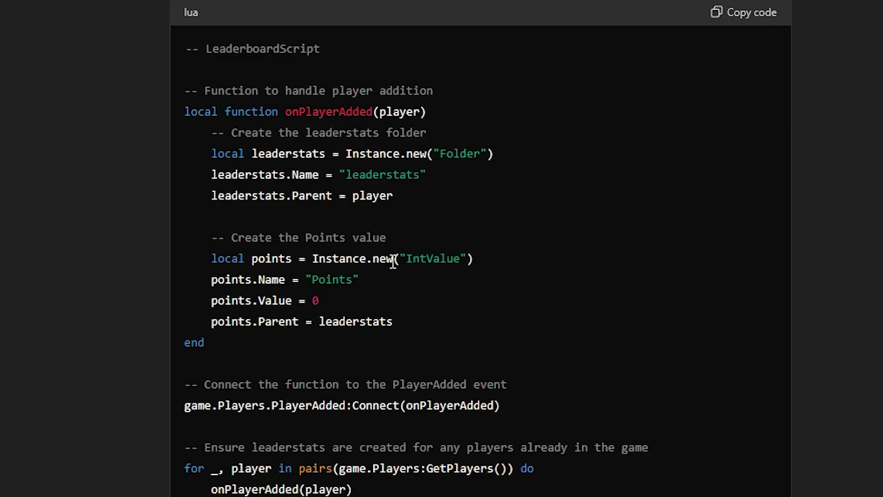
scroll(374, 282, down, 3)
scroll(367, 302, up, 5)
scroll(367, 302, up, 2)
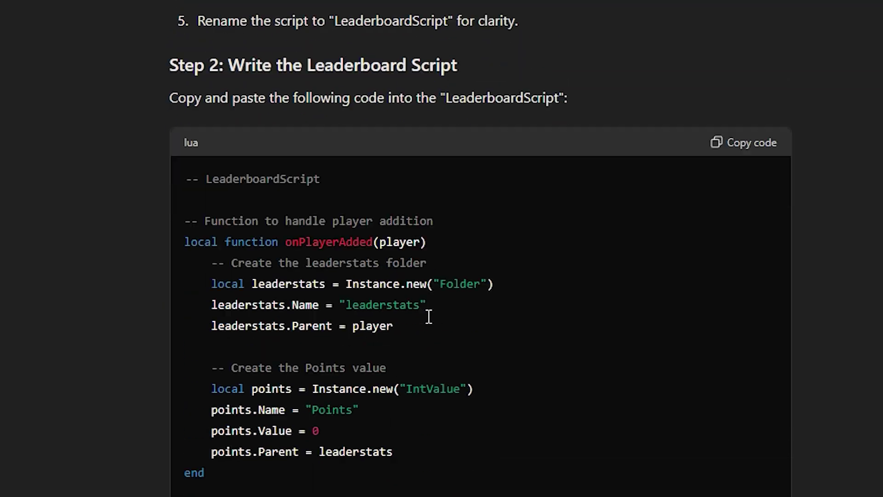
scroll(339, 347, down, 3)
scroll(531, 315, up, 3)
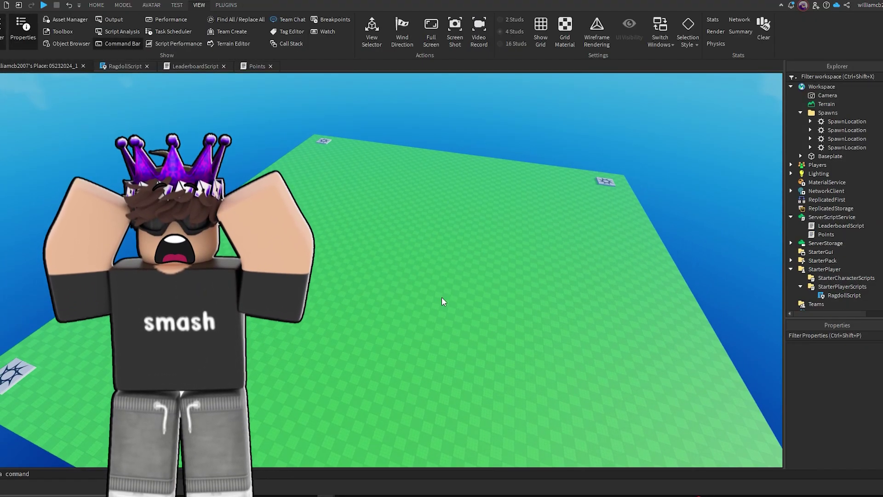
Scale the new Part into a long, wide plate, then raise it into a tall box
drag(434, 252, 512, 264)
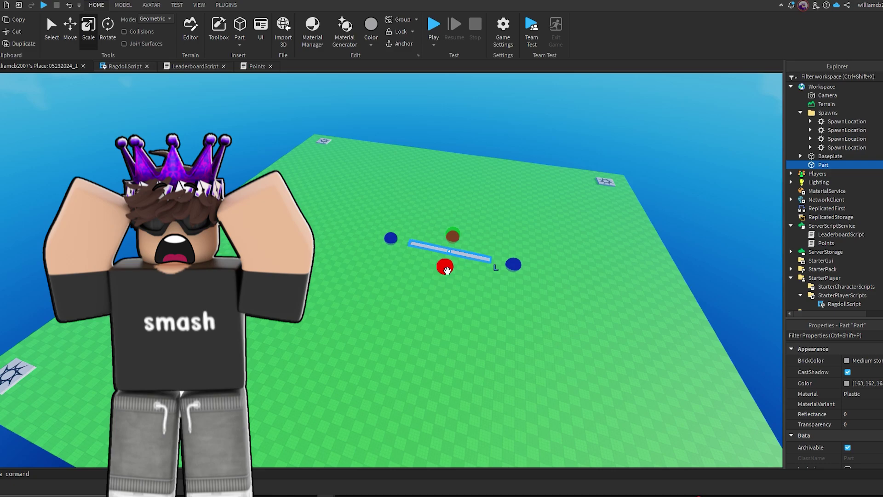
drag(445, 269, 456, 316)
drag(375, 256, 318, 256)
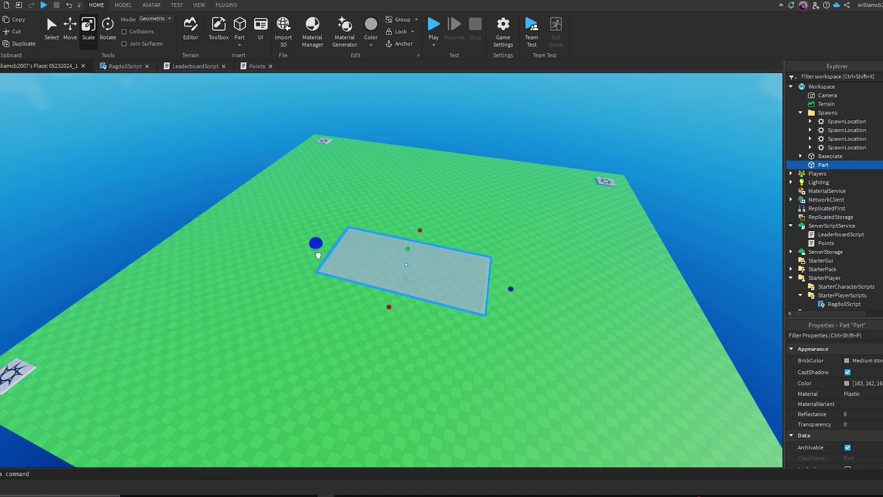
drag(414, 239, 434, 210)
right_drag(442, 201, 469, 211)
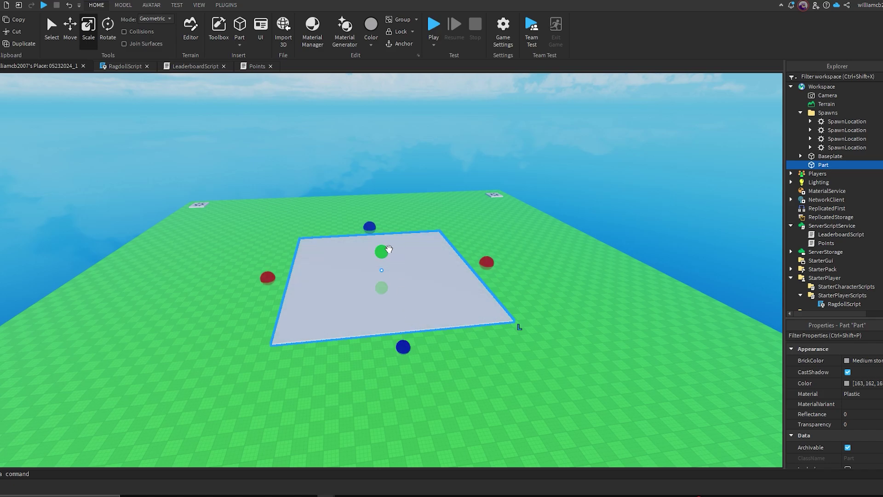
drag(387, 252, 389, 144)
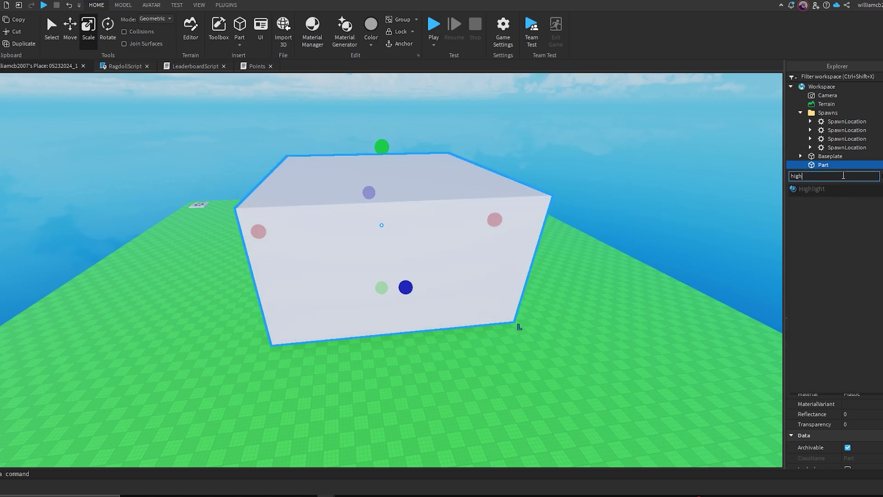
Add a Highlight to the part and flatten the box into a thin slab
click(827, 190)
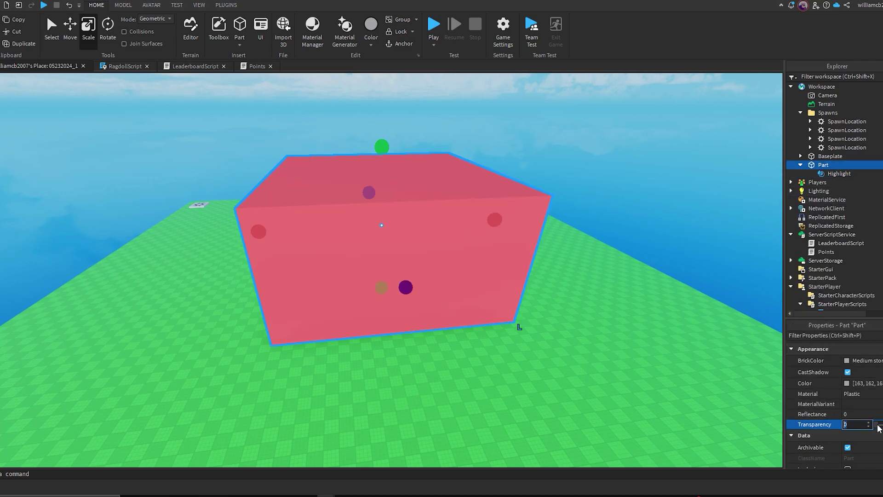
key(Return)
click(645, 394)
scroll(645, 393, down, 5)
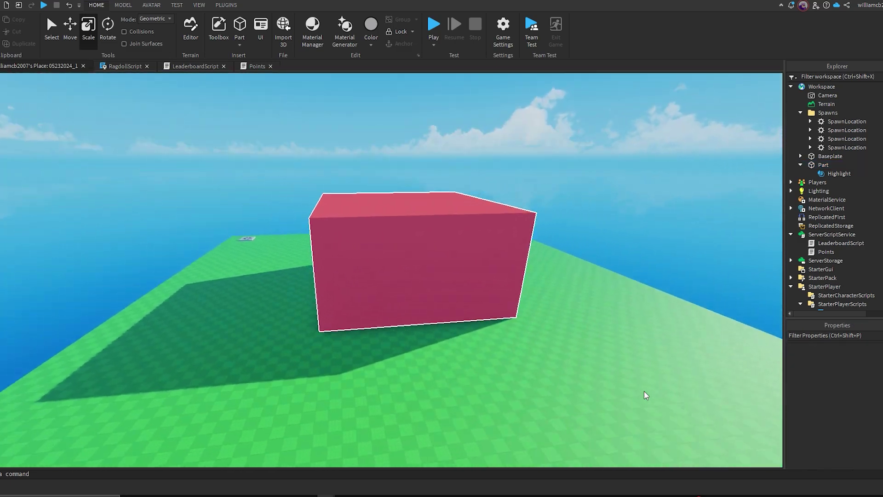
scroll(412, 245, up, 2)
click(369, 199)
drag(360, 161, 381, 275)
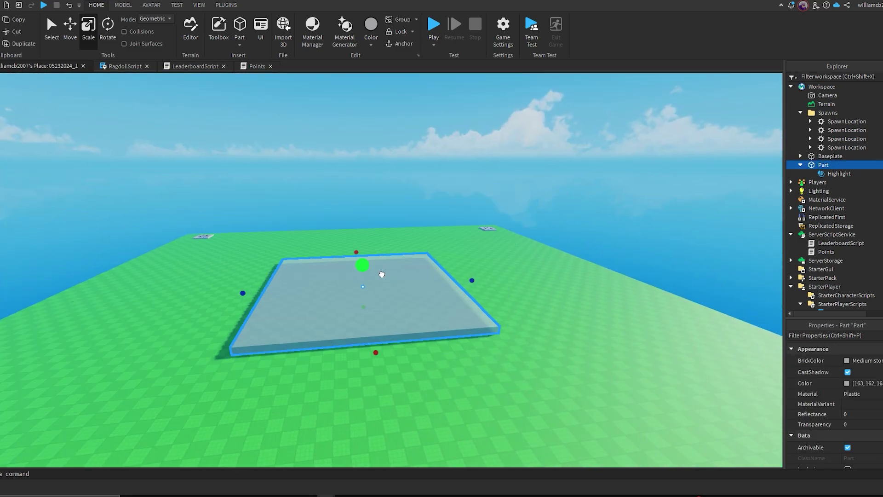
click(566, 297)
scroll(566, 296, up, 2)
scroll(564, 292, up, 2)
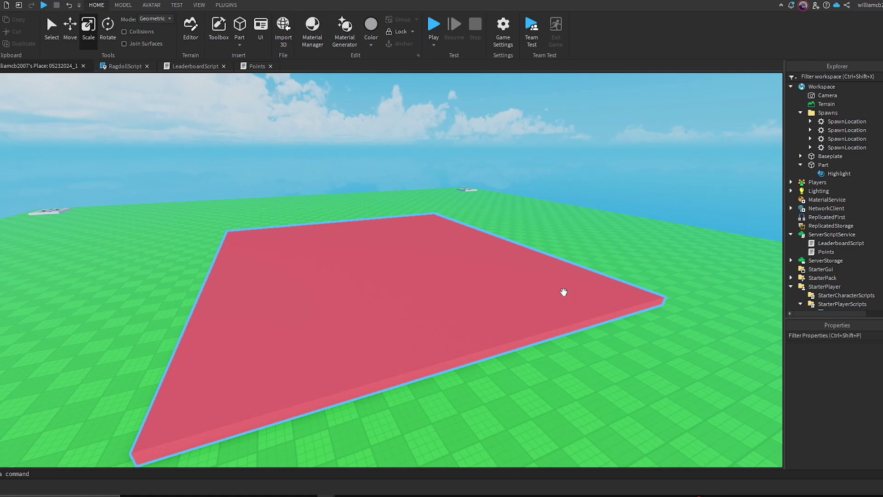
scroll(564, 292, down, 3)
scroll(424, 289, down, 2)
Set the slab Highlight's FillColor to green
click(424, 290)
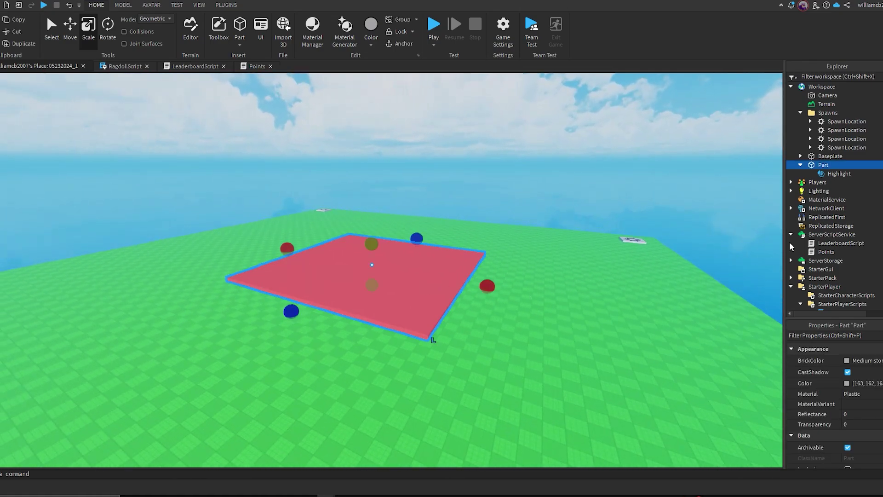
click(839, 173)
click(849, 414)
click(505, 191)
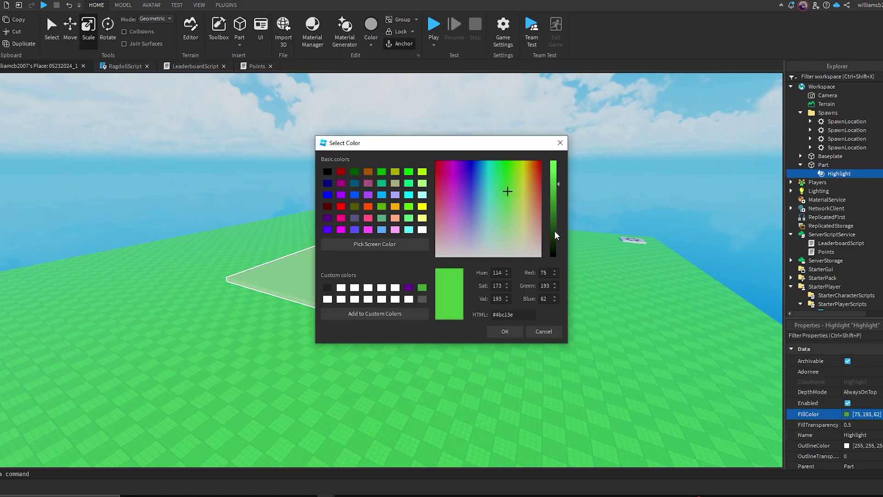
click(505, 329)
click(528, 342)
right_drag(528, 341, 524, 199)
scroll(573, 242, down, 3)
Stretch the copied part upward into a tall box with 0.9 transparency
click(483, 214)
scroll(483, 213, up, 2)
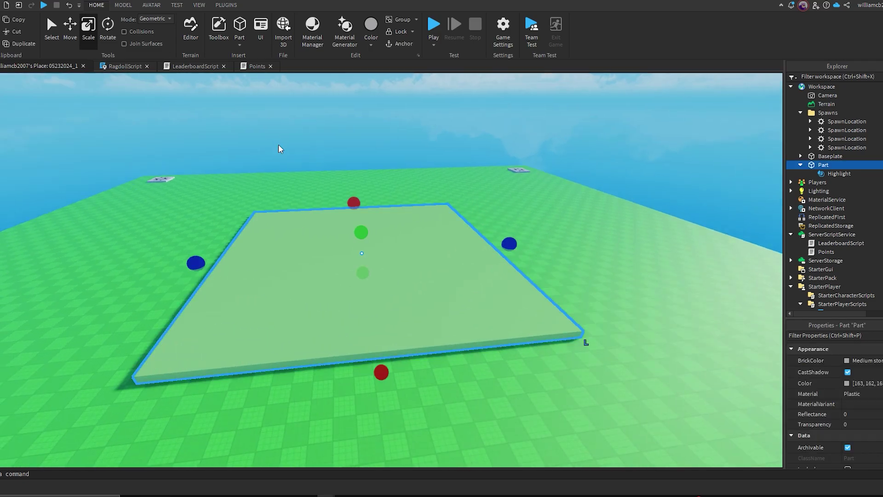
scroll(401, 295, down, 2)
scroll(359, 276, up, 2)
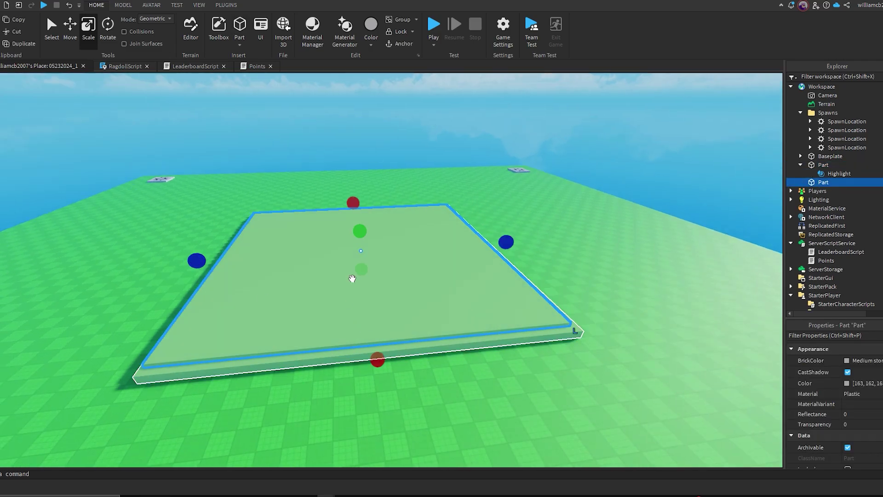
click(641, 290)
mouse_move(381, 276)
right_down()
mouse_move(641, 290)
mouse_move(651, 403)
right_up()
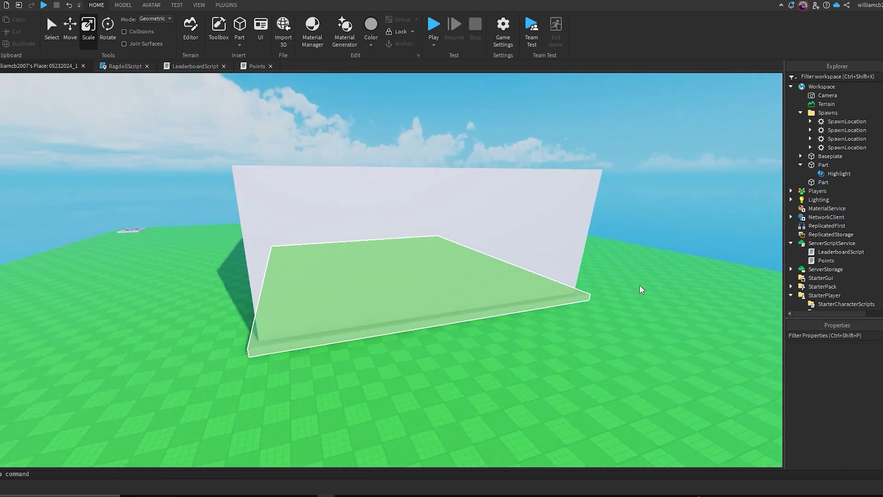
click(592, 290)
click(359, 303)
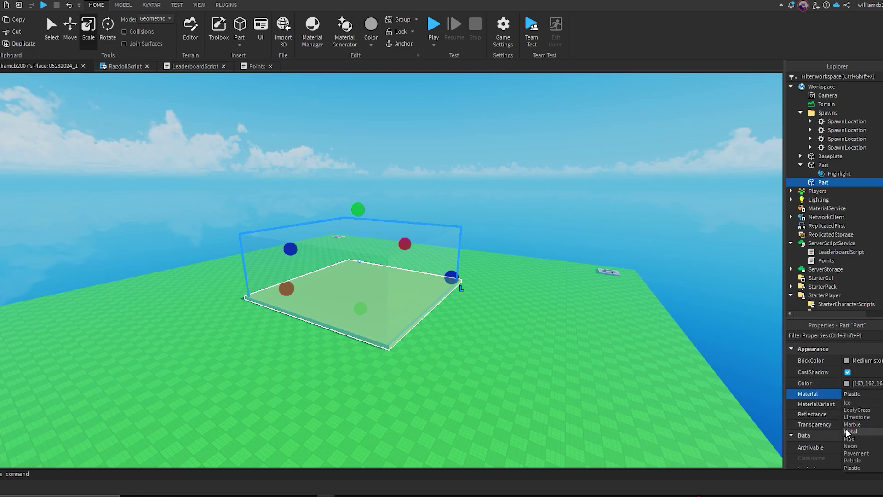
click(656, 396)
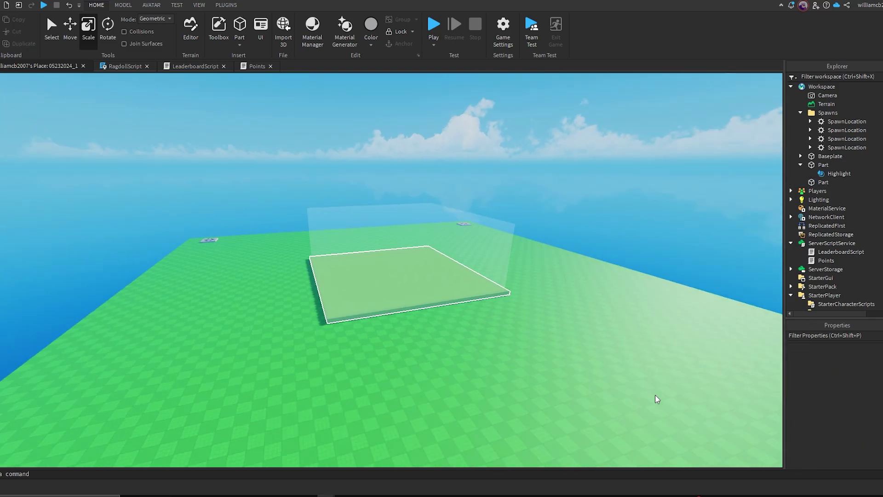
right_drag(657, 396, 656, 399)
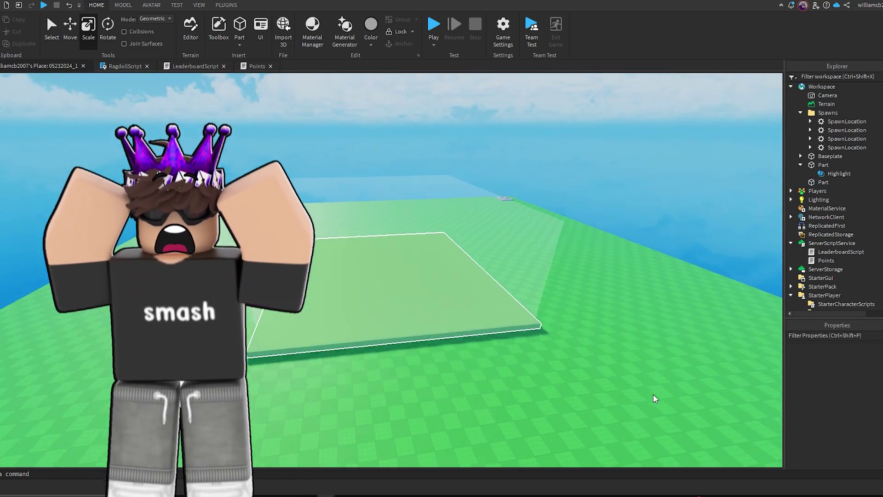
scroll(655, 399, up, 3)
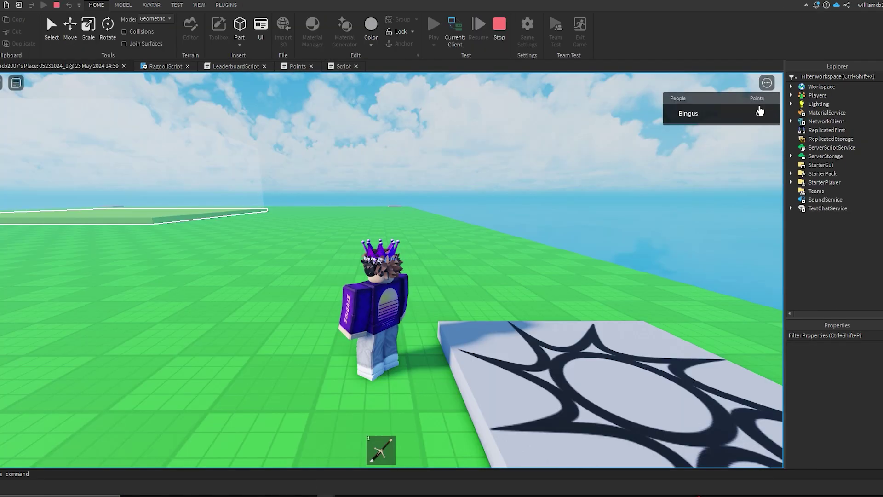
Walk the avatar diagonally onto the green capture zone and move around inside until Points reach 106
key(a)
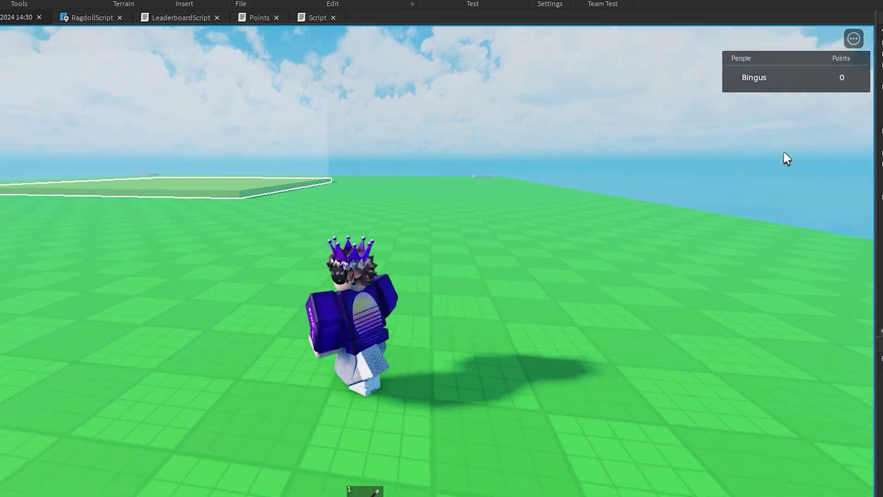
key(w)
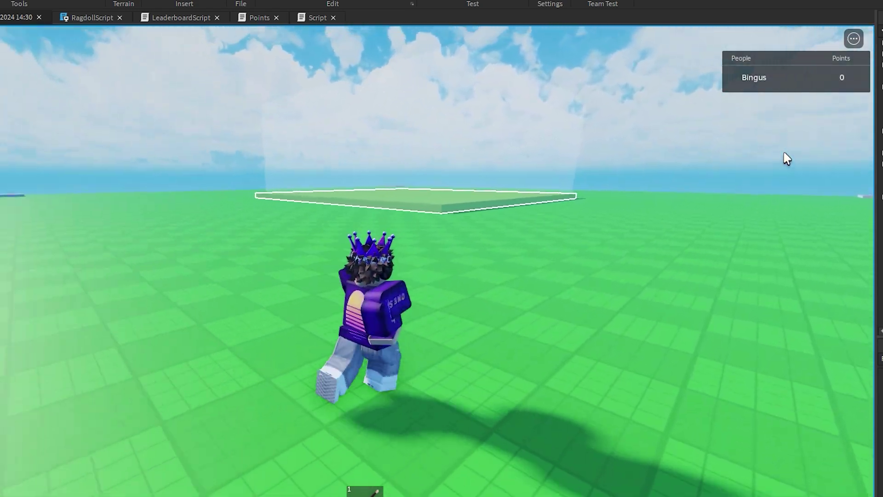
key(a)
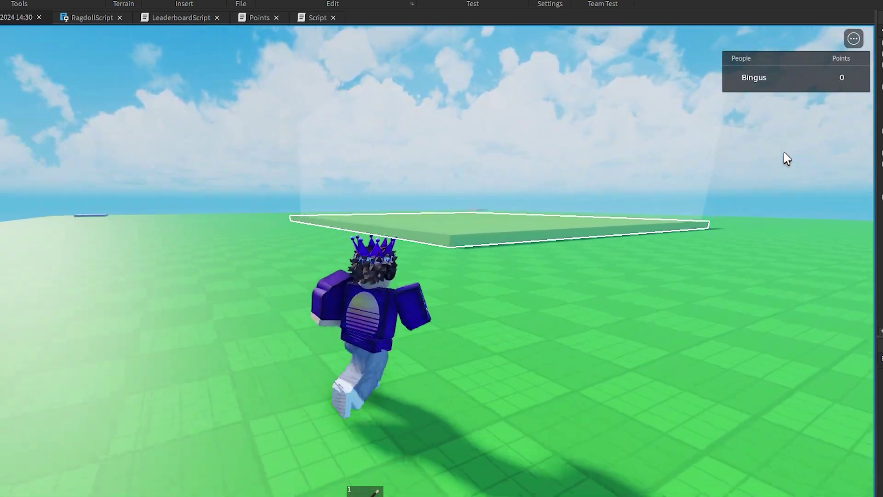
key(w)
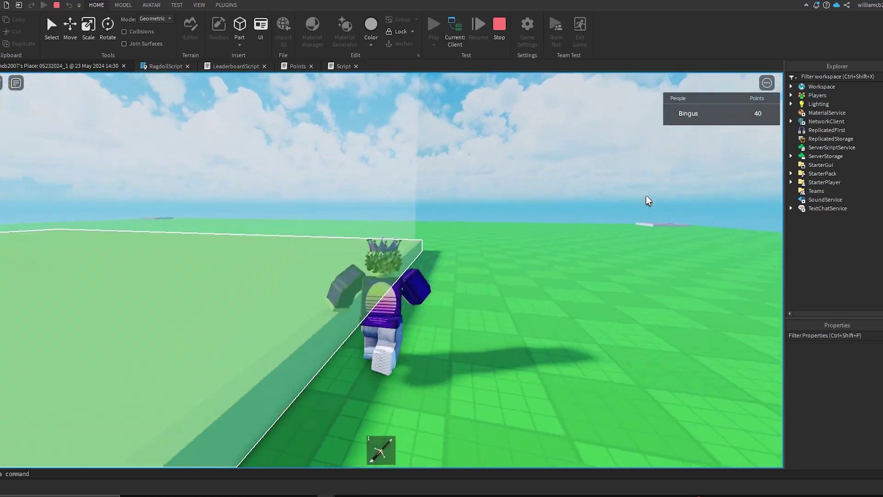
key(w)
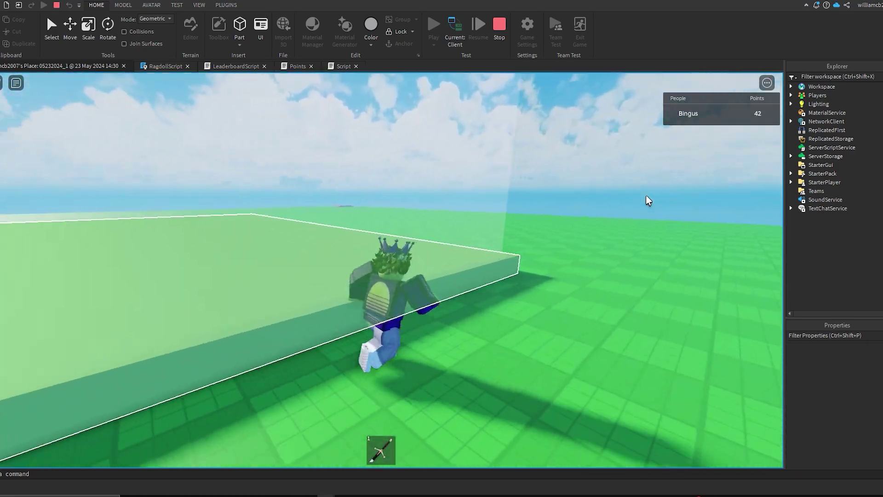
key(s)
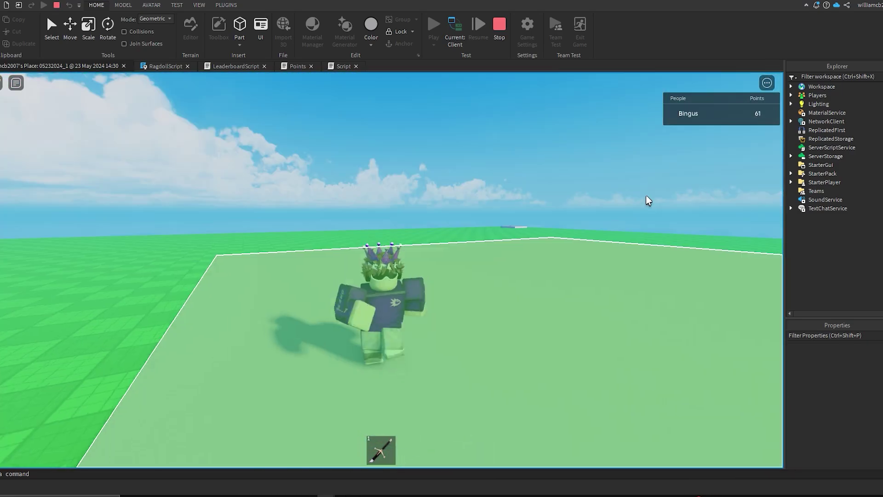
key(w)
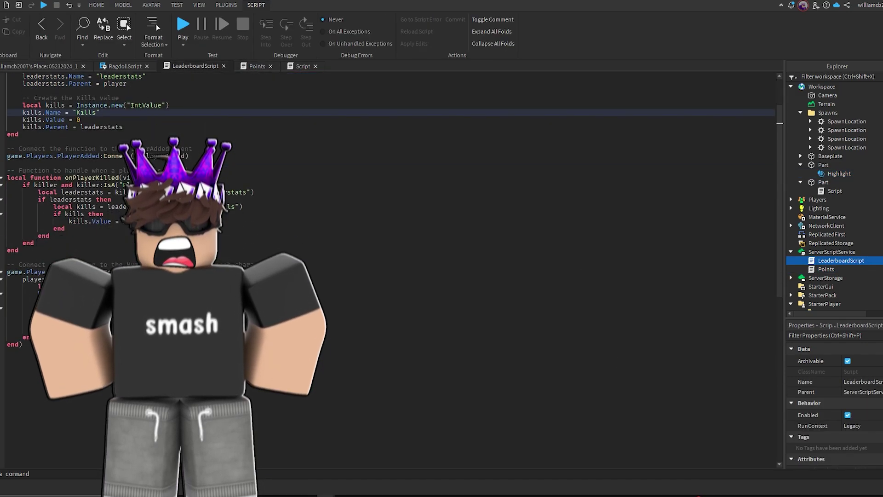
scroll(386, 269, down, 1)
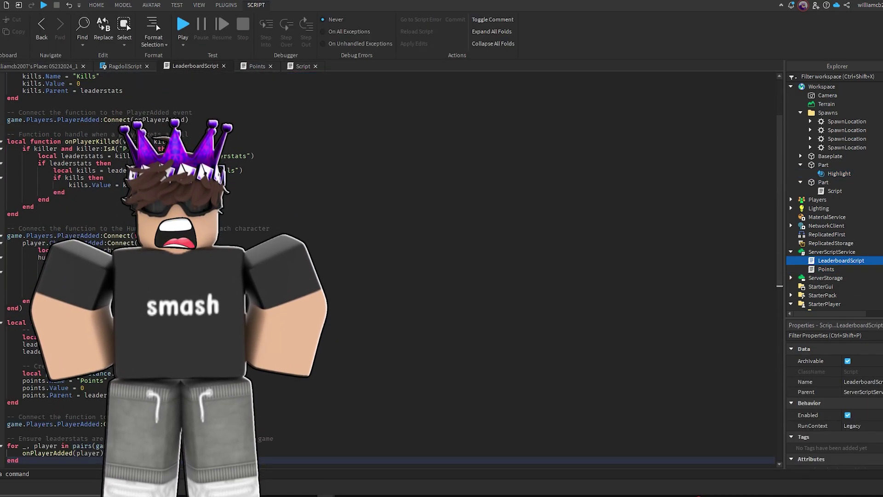
scroll(230, 145, up, 10)
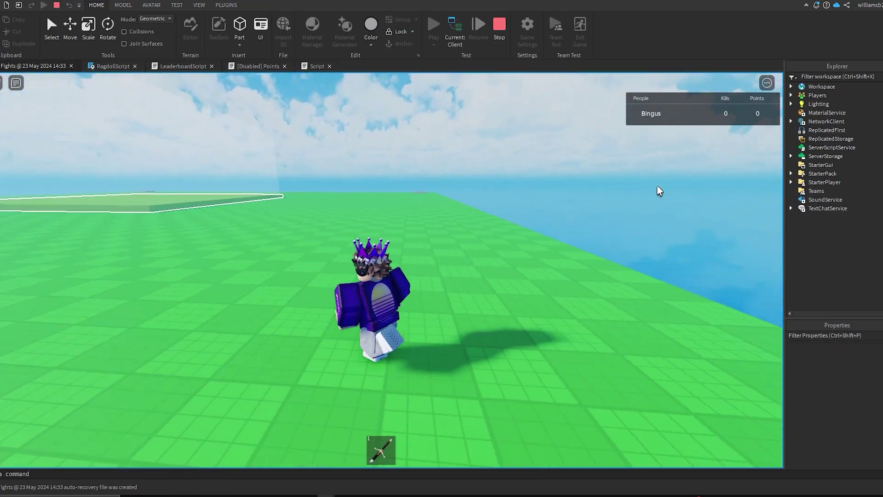
Equip the sword, cross the capture zone to earn 16 Points, then stop the playtest
right_drag(720, 109, 673, 160)
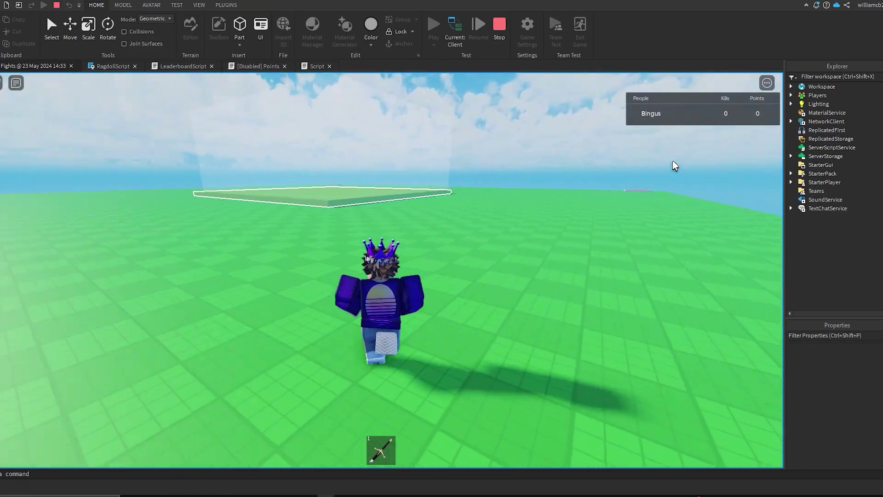
key(1)
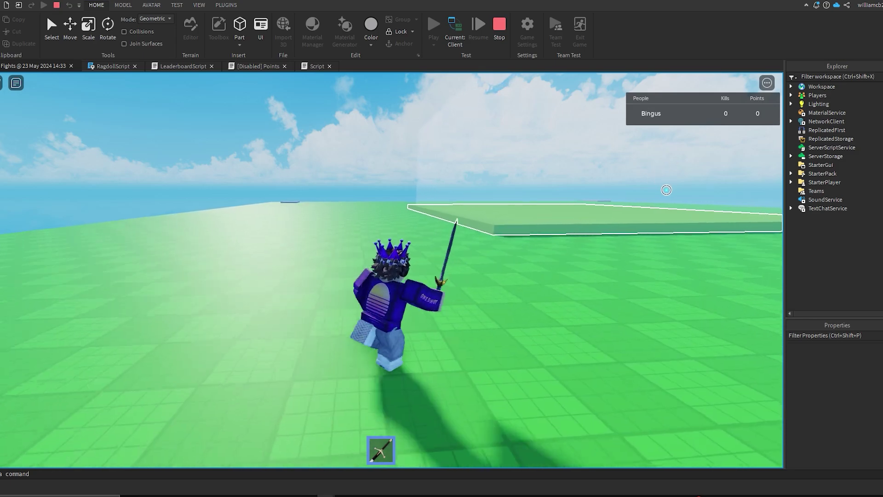
right_drag(628, 204, 644, 208)
key(1)
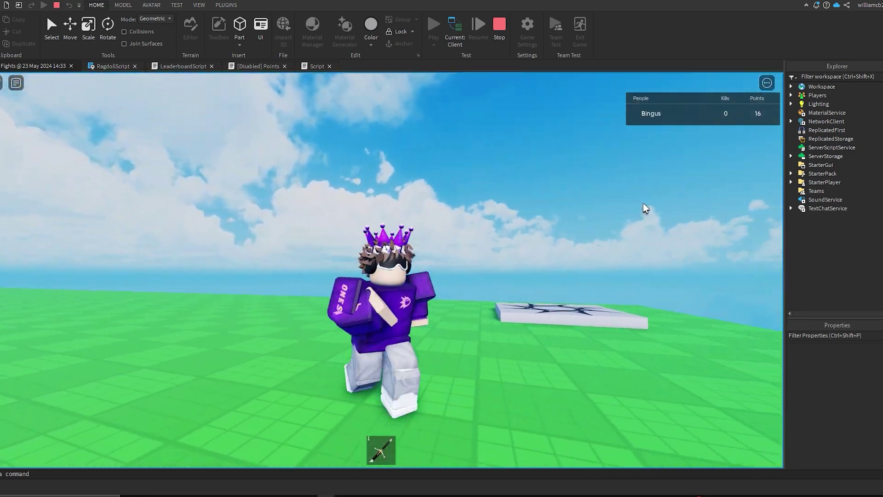
key(s)
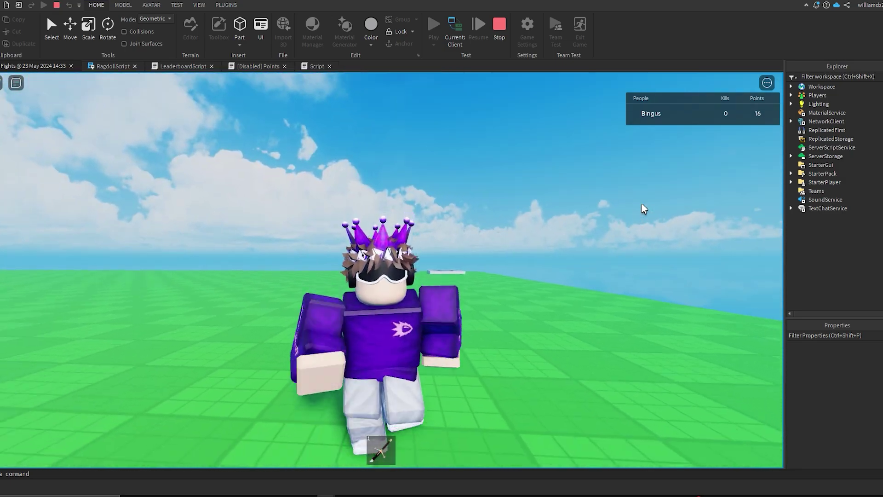
key(shift+F5)
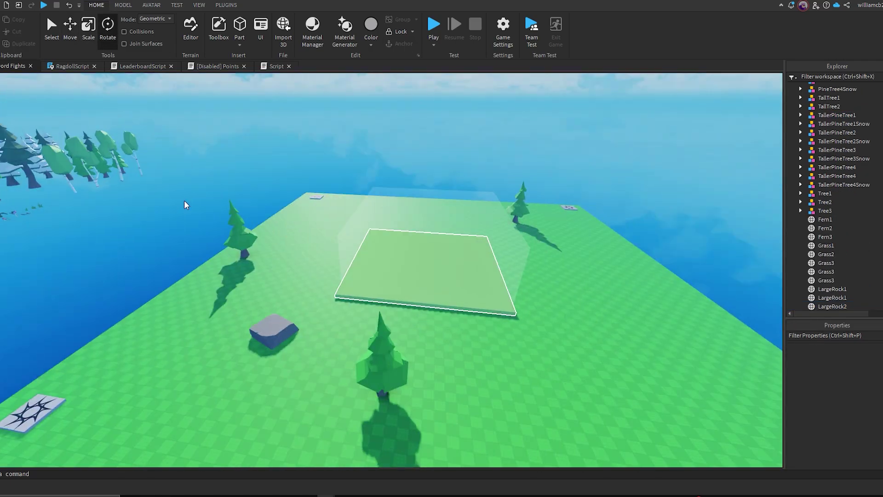
Focus on the palm tree and position the rock with the Move, Scale and Rotate tools
click(179, 90)
key(f)
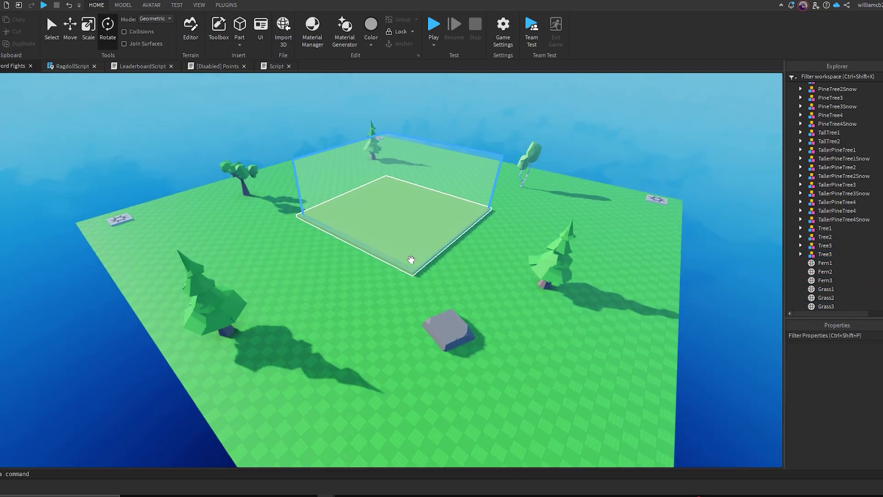
key(ctrl+2)
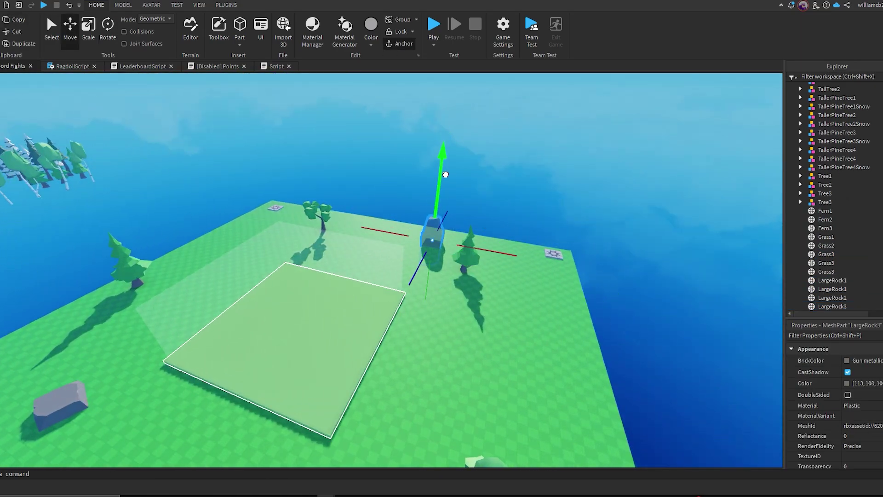
key(ctrl+3)
key(ctrl+4)
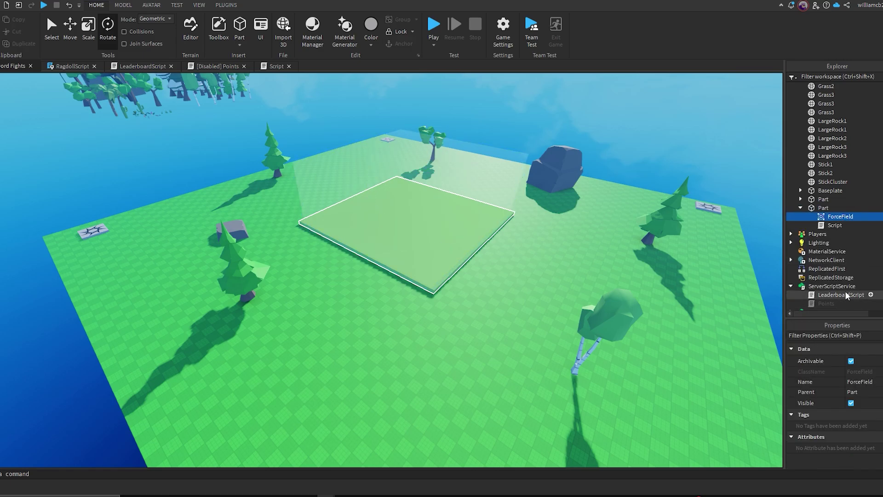
scroll(846, 339, up, 4)
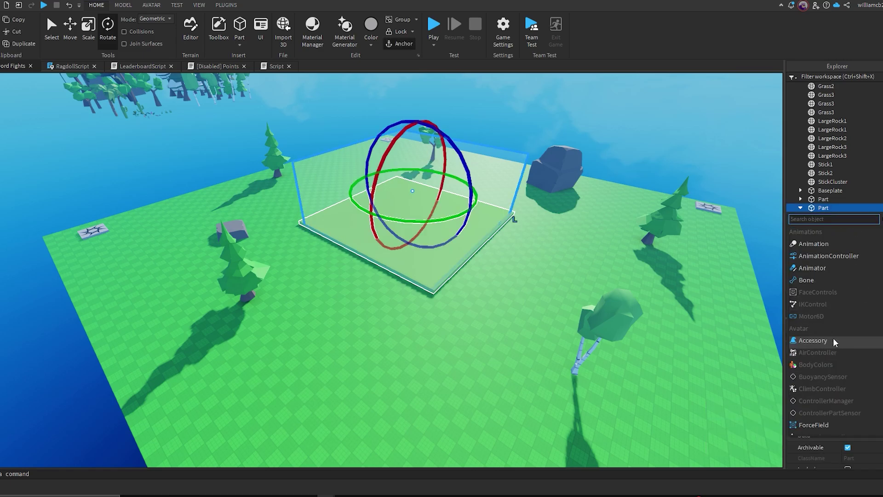
scroll(834, 342, up, 4)
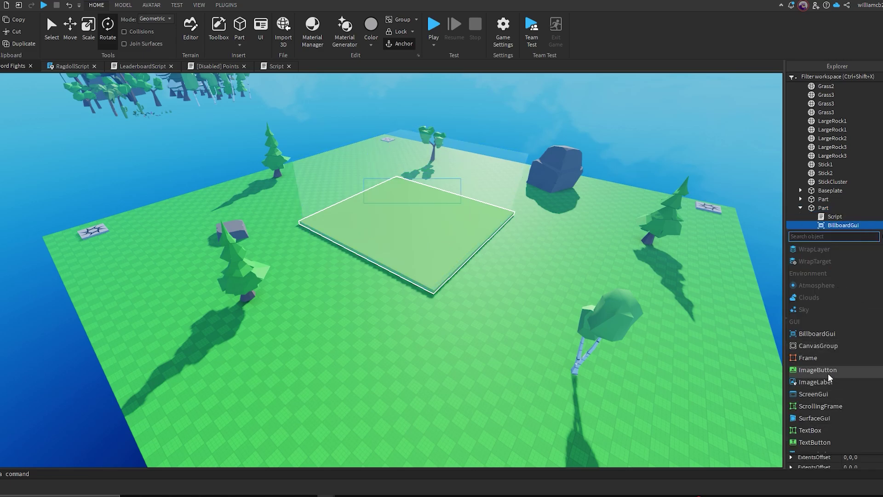
scroll(821, 439, down, 1)
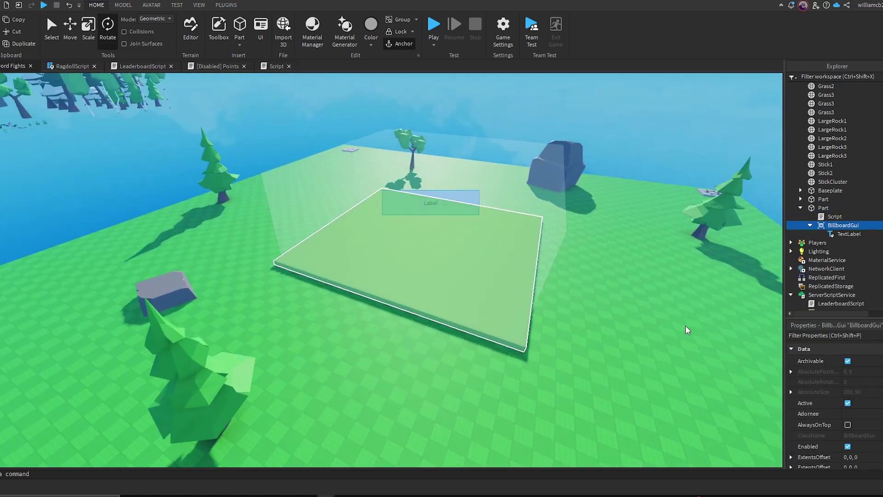
Add a TextLabel to the BillboardGui and create a new, shorter Part for the sign
click(849, 234)
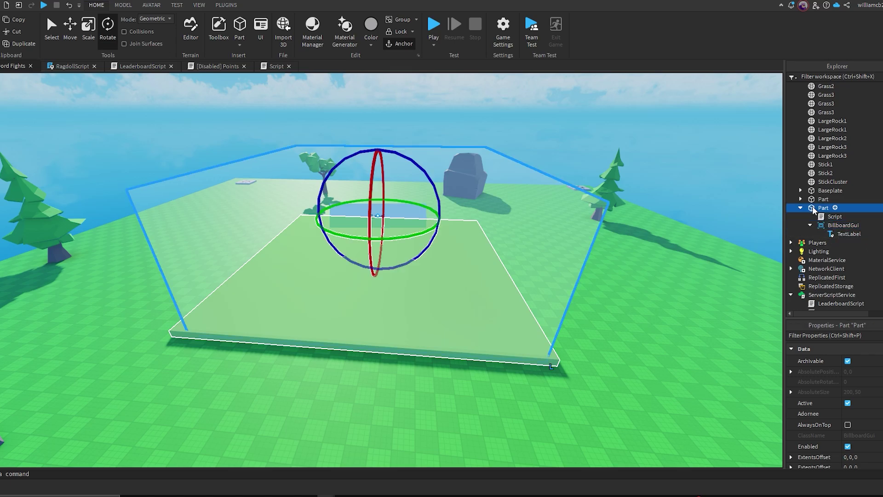
key(ctrl+d)
key(ctrl+2)
key(ctrl+t)
key(ctrl+3)
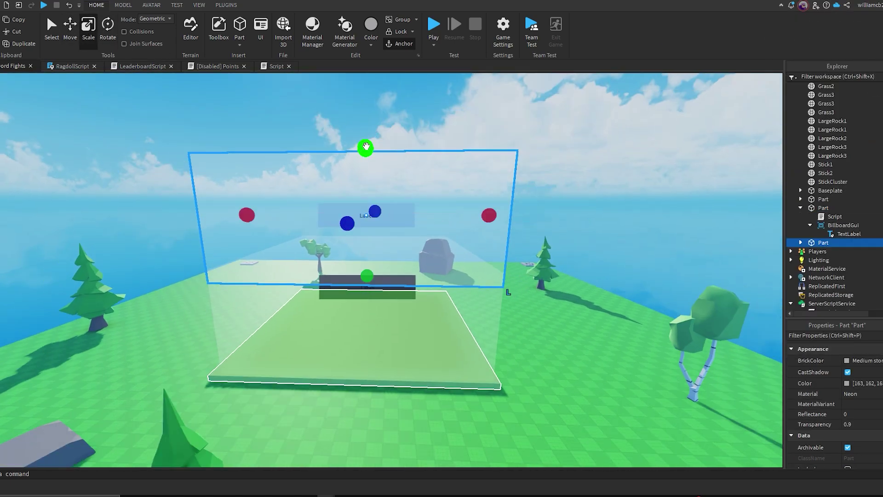
drag(366, 147, 366, 195)
Parent the BillboardGui to the new Part and select its TextLabel for editing
drag(843, 224, 823, 242)
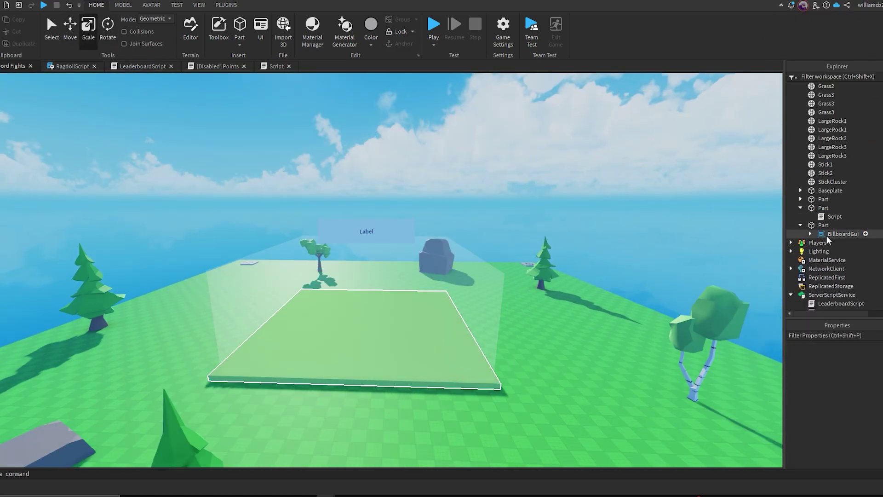
key(f)
click(849, 242)
scroll(868, 453, down, 5)
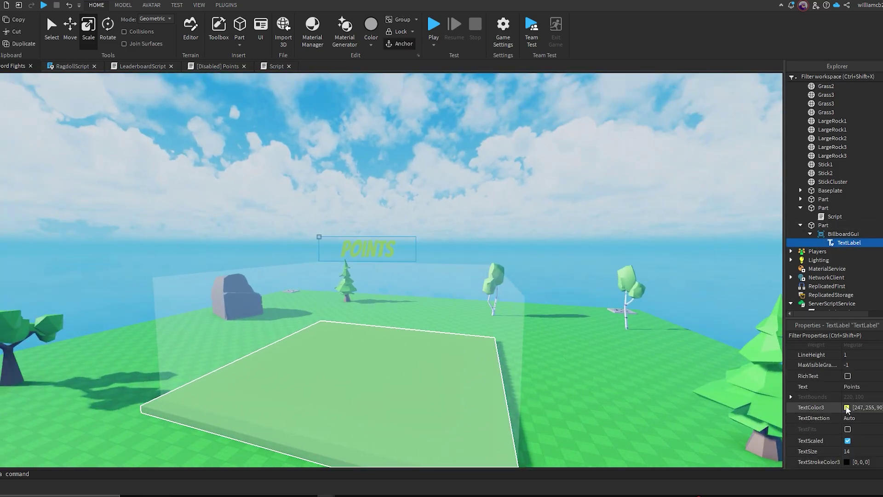
Open the TextColor3 colour picker to make the Points label yellow
click(848, 408)
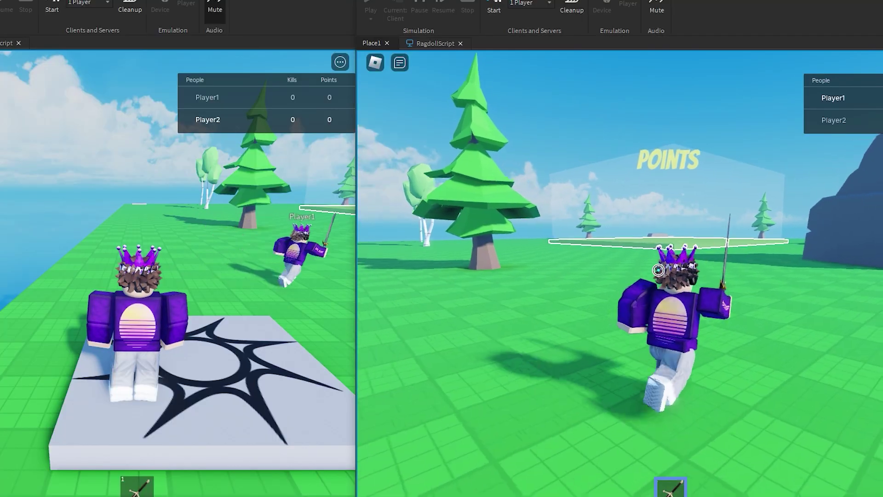
Swing the sword at the other player, then run and jump toward the capture zone
click(658, 270)
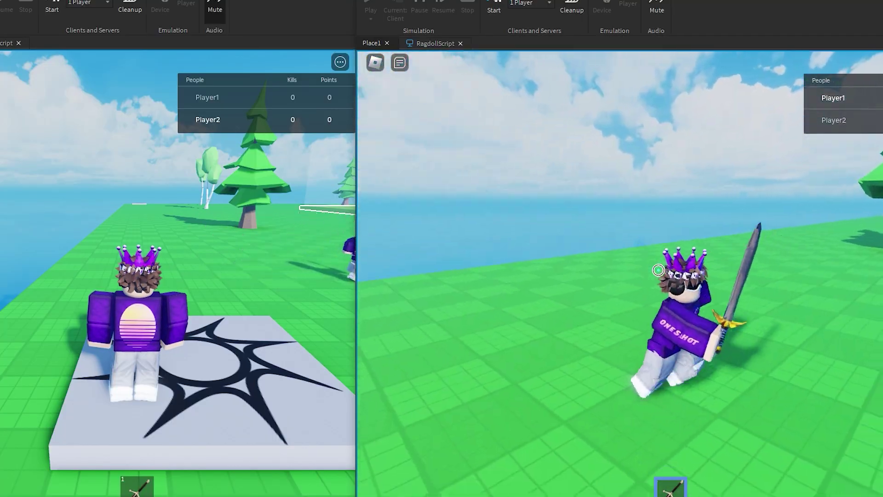
key(s)
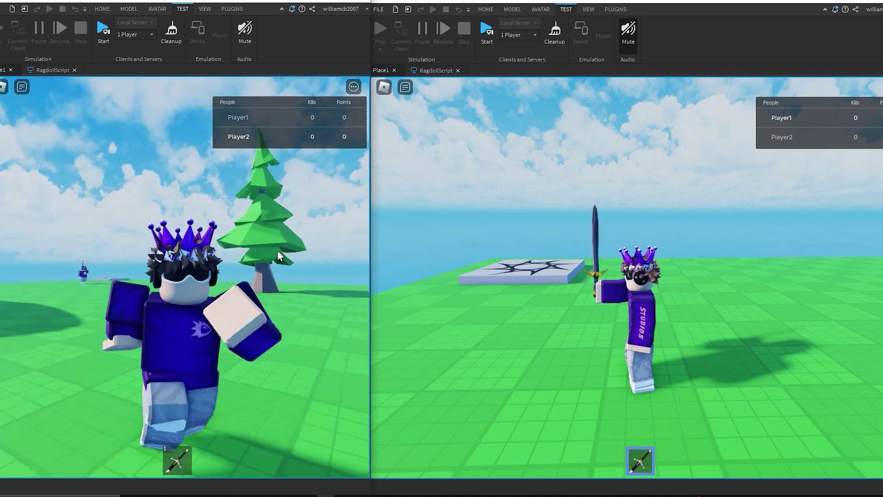
key(shift+w)
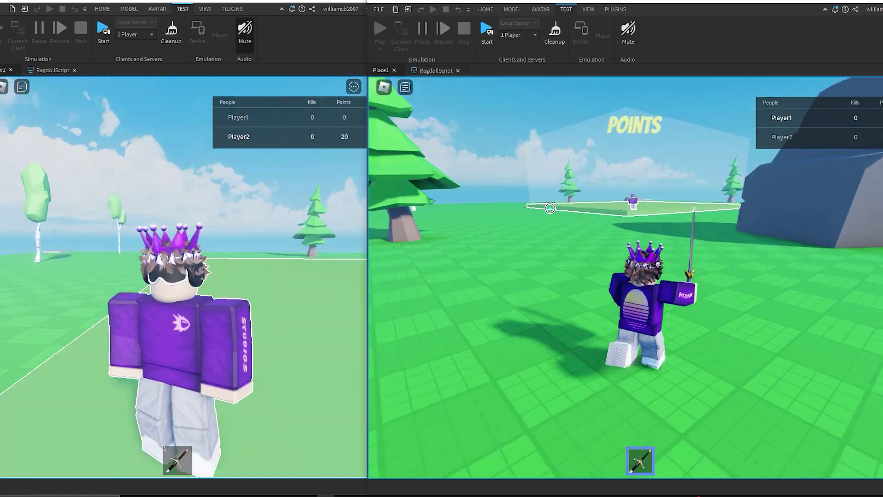
right_drag(809, 205, 662, 247)
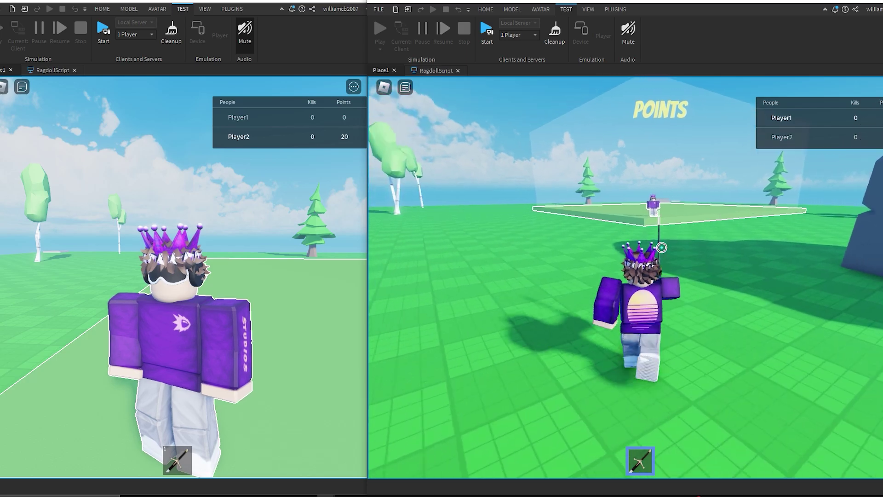
key(space)
key(space)
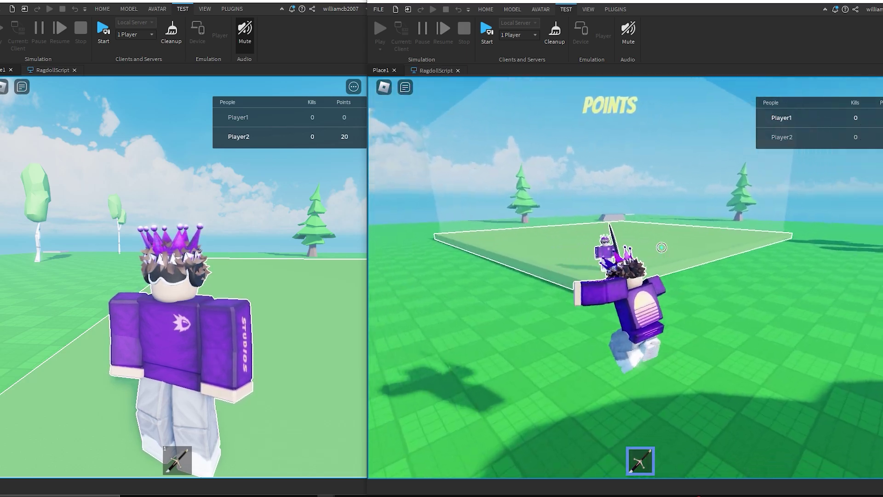
Strike Player2 twice from inside the capture zone, raising Player1's Kills to 2
click(661, 248)
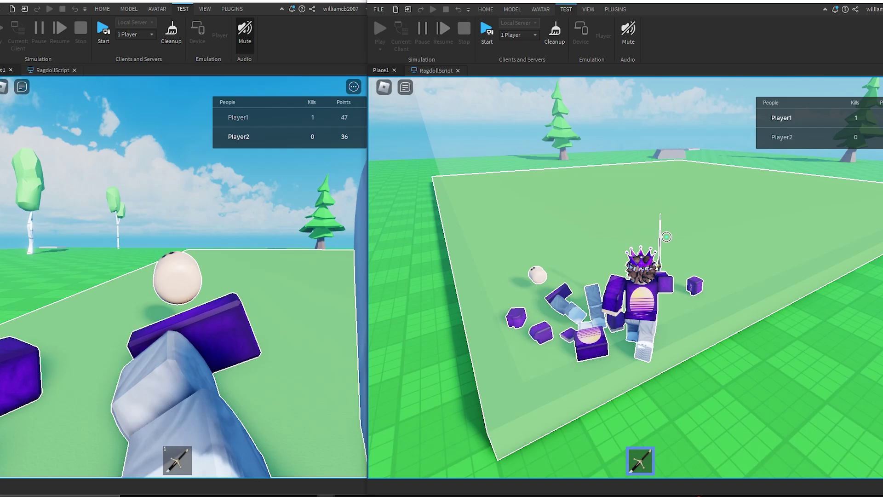
scroll(666, 237, down, 5)
right_drag(667, 237, 666, 237)
scroll(667, 237, up, 5)
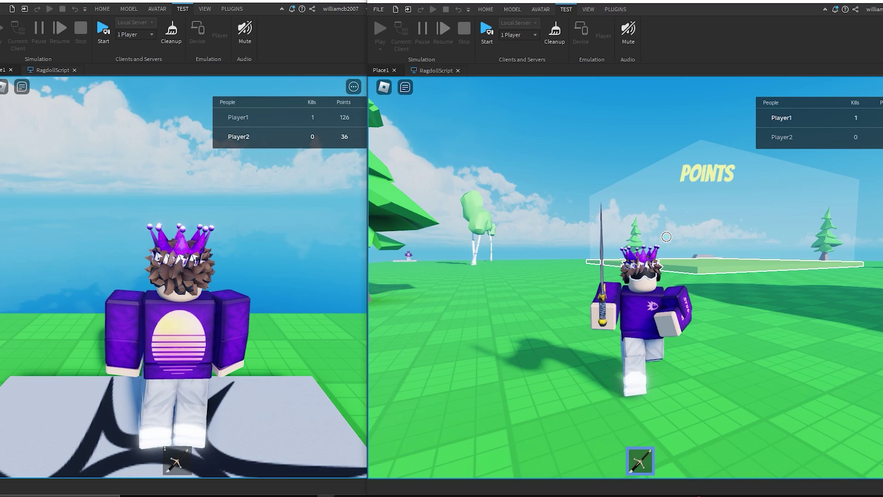
right_drag(667, 237, 750, 245)
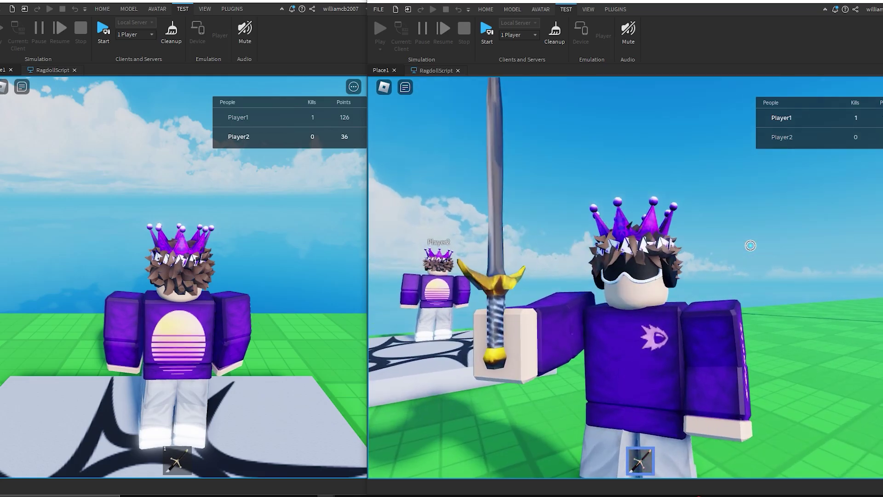
click(750, 245)
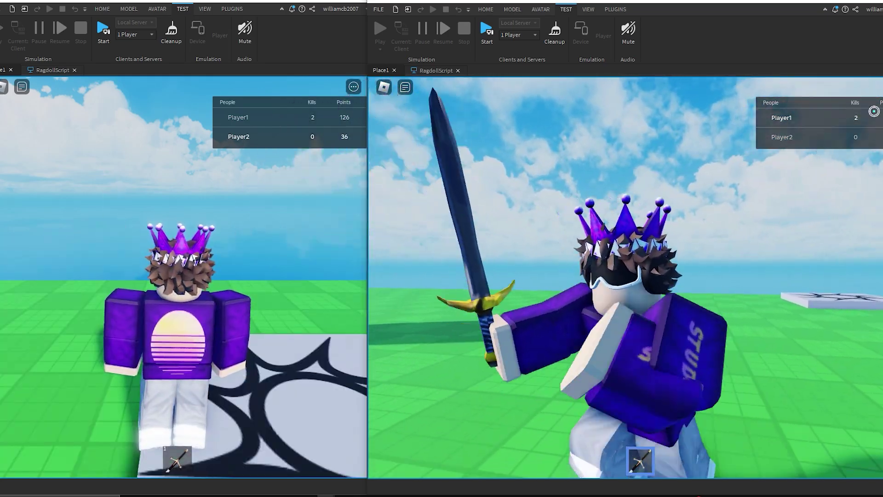
right_drag(750, 245, 751, 213)
scroll(752, 214, down, 3)
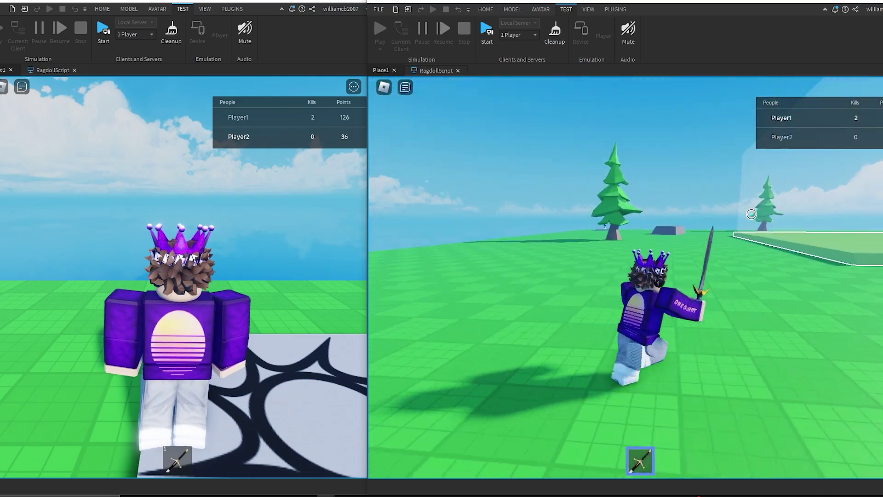